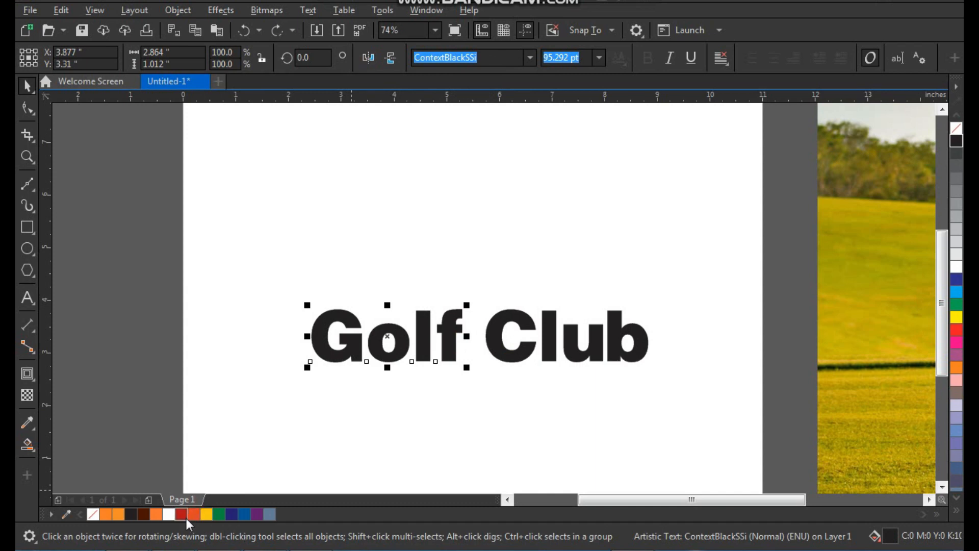
# Recolour the word Golf with the dark green swatch.
pyautogui.click(181, 512)
pyautogui.click(448, 412)
pyautogui.click(448, 348)
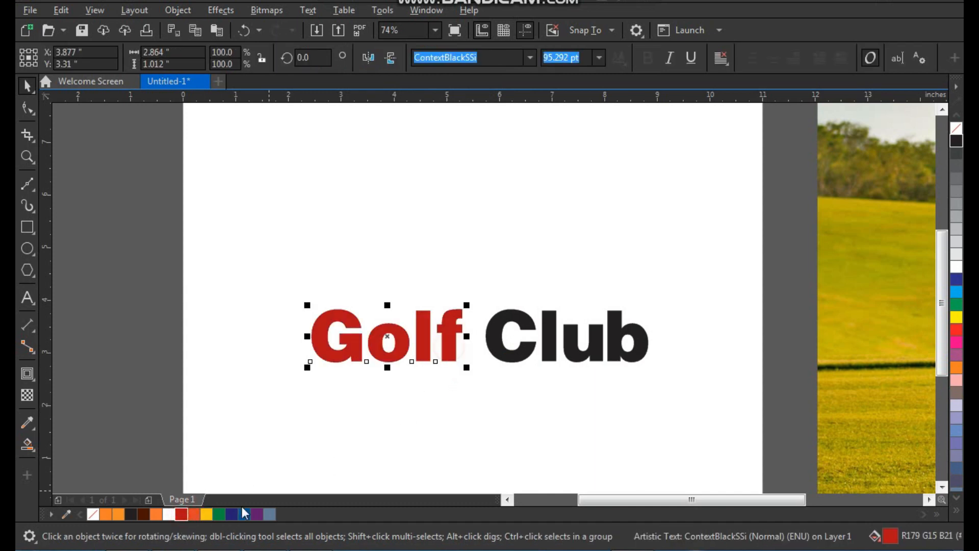
pyautogui.click(221, 513)
pyautogui.click(424, 409)
# Duplicate the word Club just below the original and shrink the copy to about 43 pt.
pyautogui.scroll(-1, 402, 435)
pyautogui.press('F2')
pyautogui.moveTo(313, 431); pyautogui.dragTo(619, 309)
pyautogui.moveTo(592, 372); pyautogui.dragTo(538, 459)
pyautogui.rightClick(538, 459)
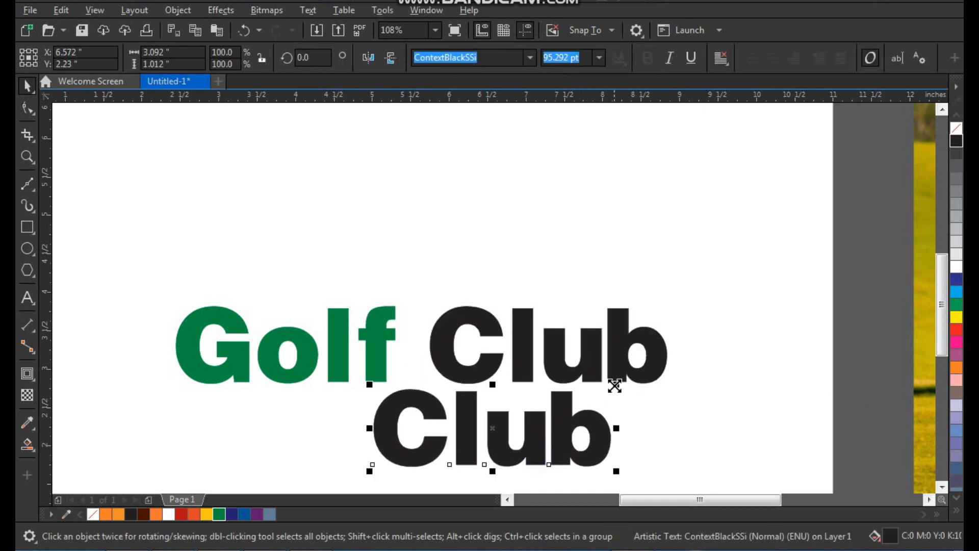
pyautogui.moveTo(618, 387); pyautogui.dragTo(606, 400)
# Replace the text of the small Club copy with COMPANY.
pyautogui.press('F8')
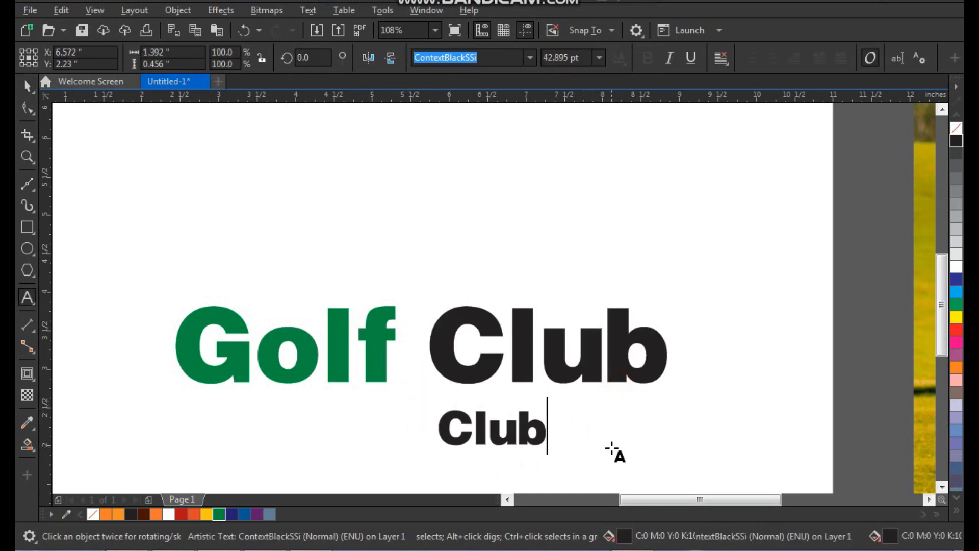
pyautogui.hotkey('ctrl', 'a')
pyautogui.write('COMPANY')
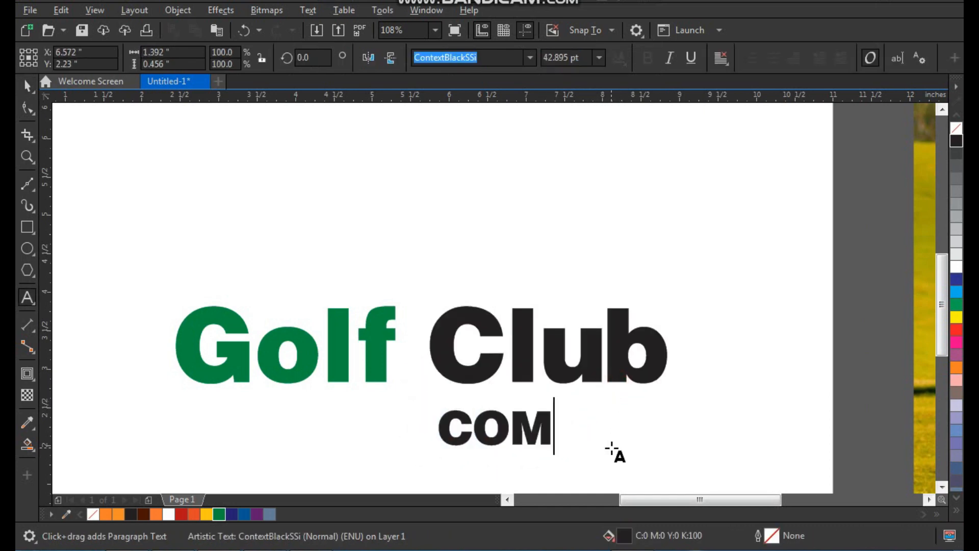
pyautogui.hotkey('ctrl', 'space')
# Size COMPANY to about 32 pt, widen its letter spacing to about 4.6 inches overall, and place it beneath Golf Club.
pyautogui.press('F3')
pyautogui.press('F2')
pyautogui.moveTo(322, 252); pyautogui.dragTo(662, 473)
pyautogui.moveTo(679, 299); pyautogui.dragTo(611, 295)
pyautogui.press('space')
pyautogui.moveTo(550, 278); pyautogui.dragTo(549, 273)
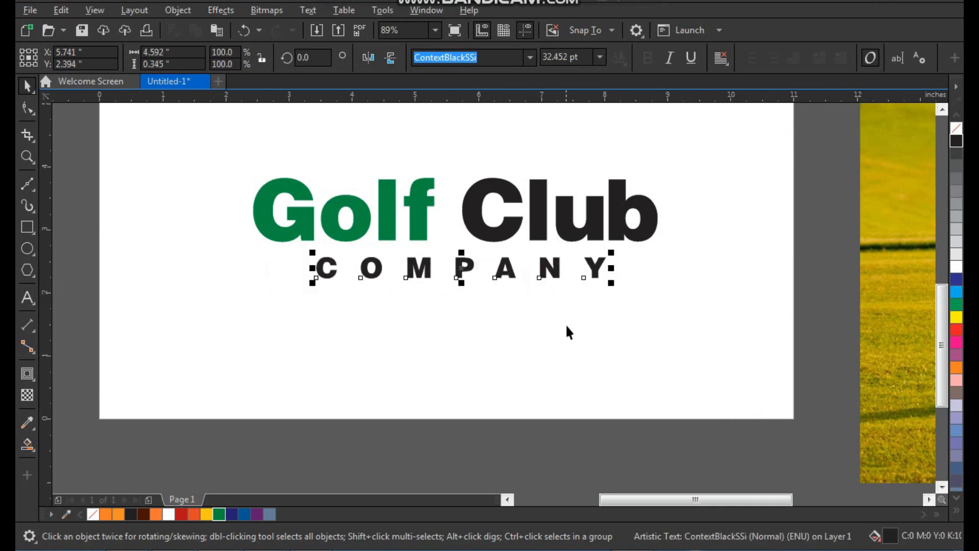
pyautogui.click(566, 325)
# Move all three text objects together to a lower place on the page, leaving room above for the emblem.
pyautogui.scroll(-2, 464, 324)
pyautogui.press('F2')
pyautogui.moveTo(327, 357); pyautogui.dragTo(621, 186)
pyautogui.moveTo(634, 278); pyautogui.dragTo(330, 438)
pyautogui.moveTo(515, 371); pyautogui.dragTo(501, 386)
pyautogui.click(534, 275)
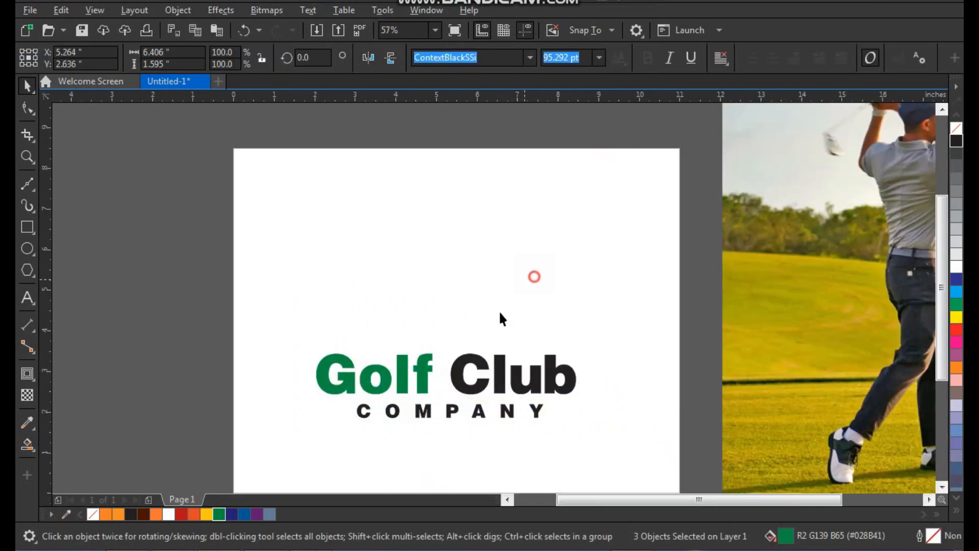
# Draw a closed straight-sided golf club outline above the text with the Bézier tool, its shaft tapering to a point at the upper right.
pyautogui.press('F2')
pyautogui.moveTo(291, 159); pyautogui.dragTo(645, 430)
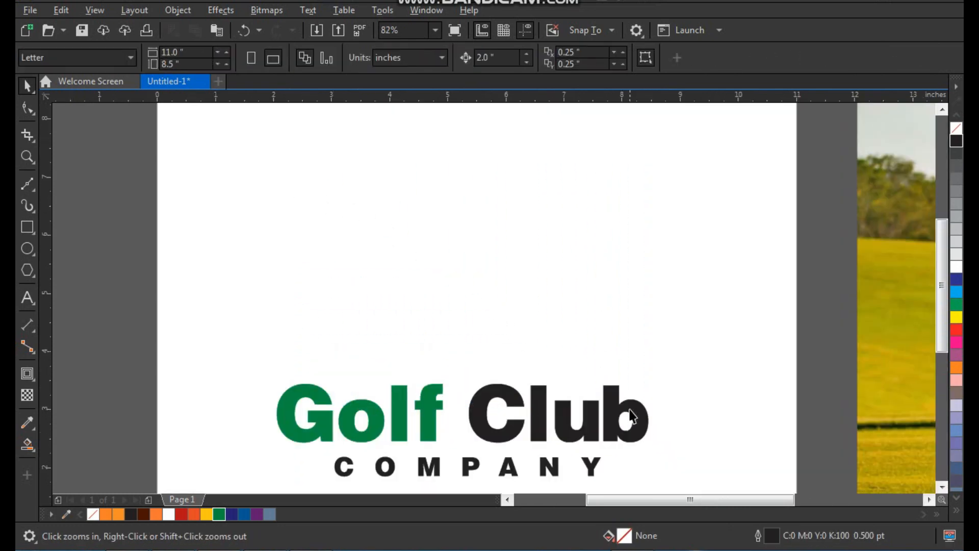
pyautogui.click(28, 185)
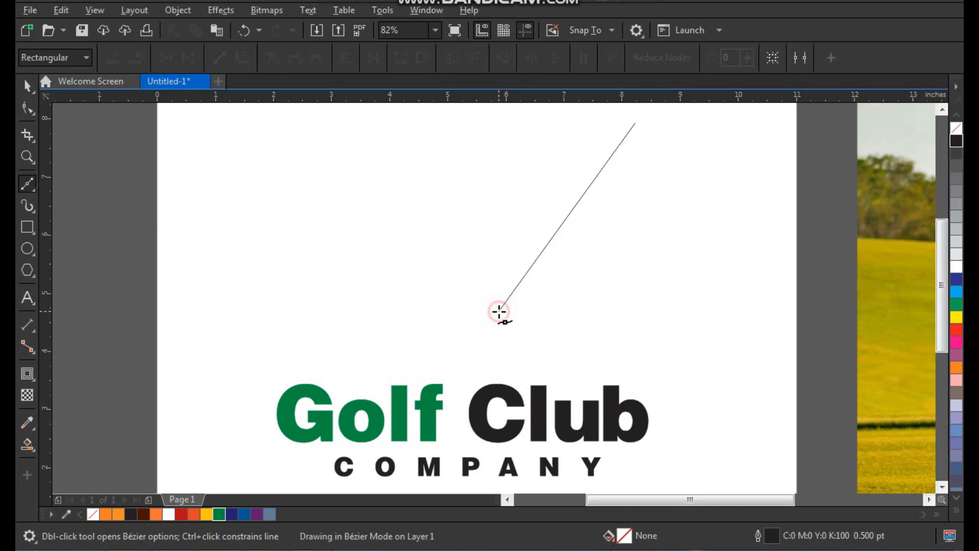
pyautogui.click(500, 313)
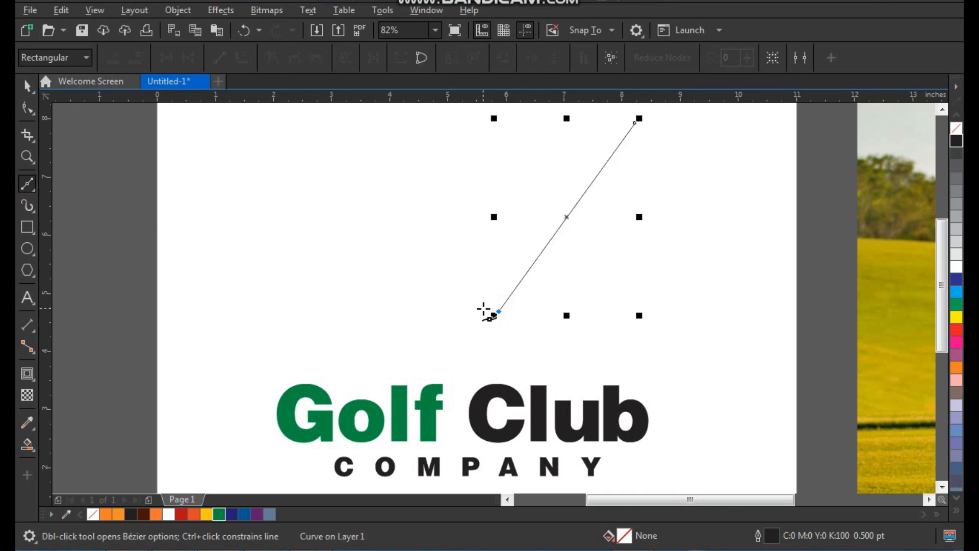
pyautogui.click(485, 308)
pyautogui.click(375, 230)
pyautogui.click(330, 239)
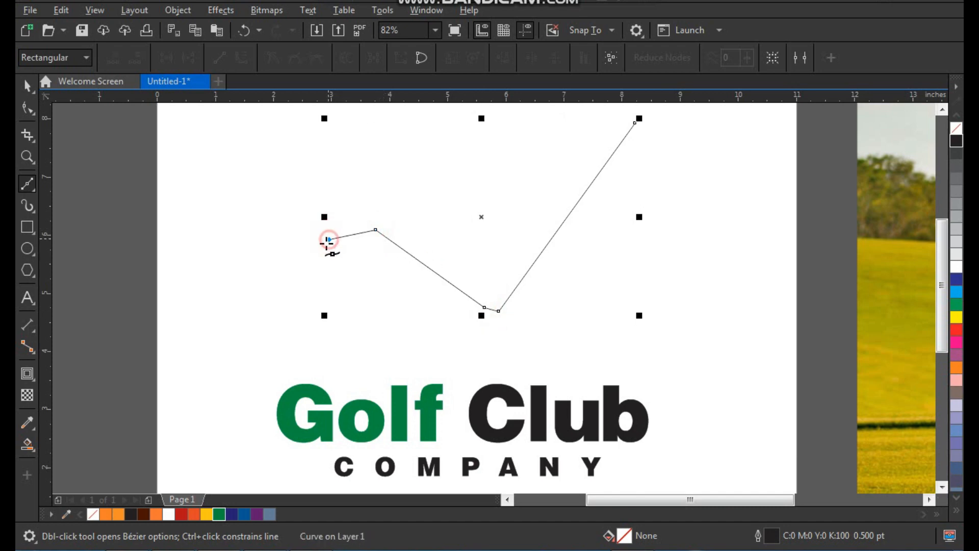
pyautogui.click(308, 297)
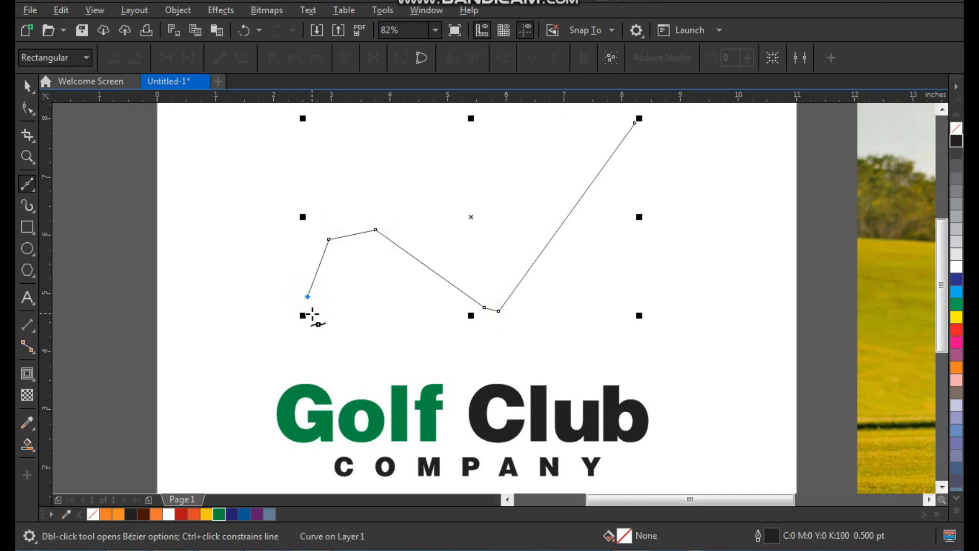
pyautogui.click(313, 315)
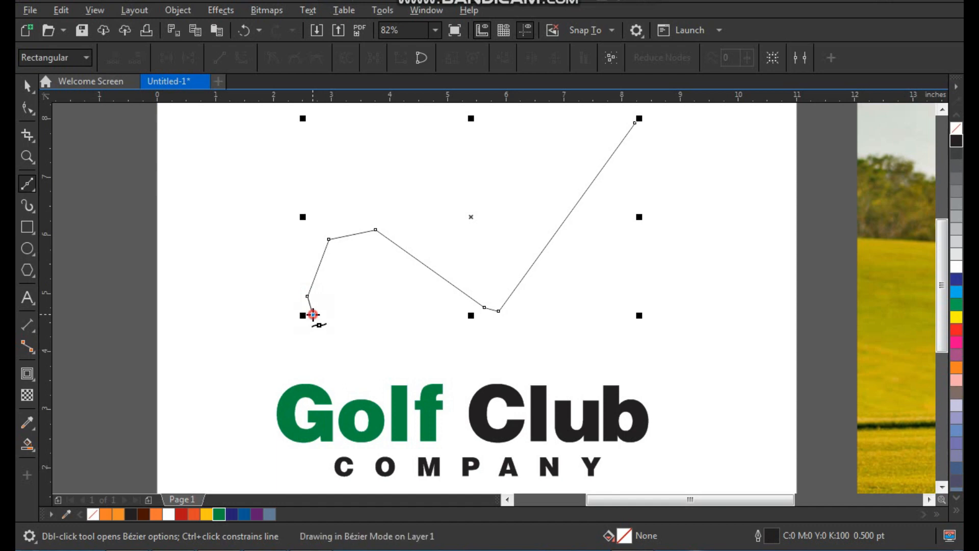
pyautogui.click(455, 360)
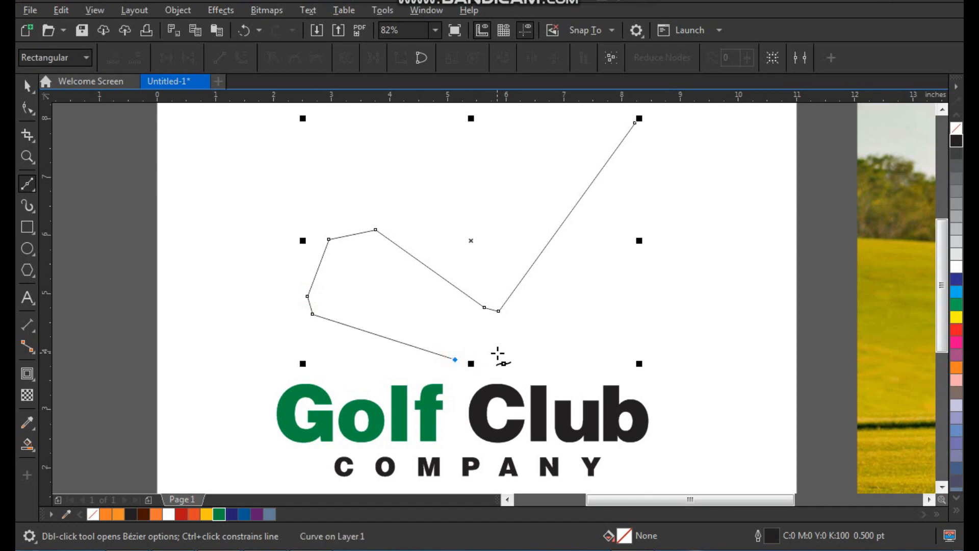
pyautogui.click(635, 123)
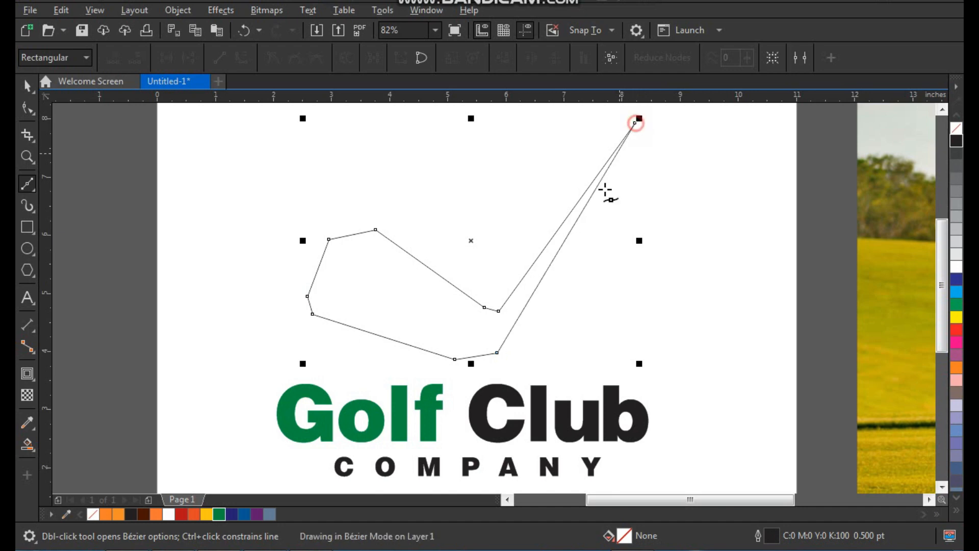
pyautogui.press('space')
# Convert all segments of the club outline to curves and bend the club head's short top edge outward into a rounded corner.
pyautogui.press('F10')
pyautogui.press('F2')
pyautogui.moveTo(404, 301); pyautogui.dragTo(518, 389)
pyautogui.moveTo(624, 310); pyautogui.dragTo(656, 312)
pyautogui.scroll(-4, 522, 340)
pyautogui.moveTo(345, 160); pyautogui.dragTo(591, 363)
pyautogui.click(239, 58)
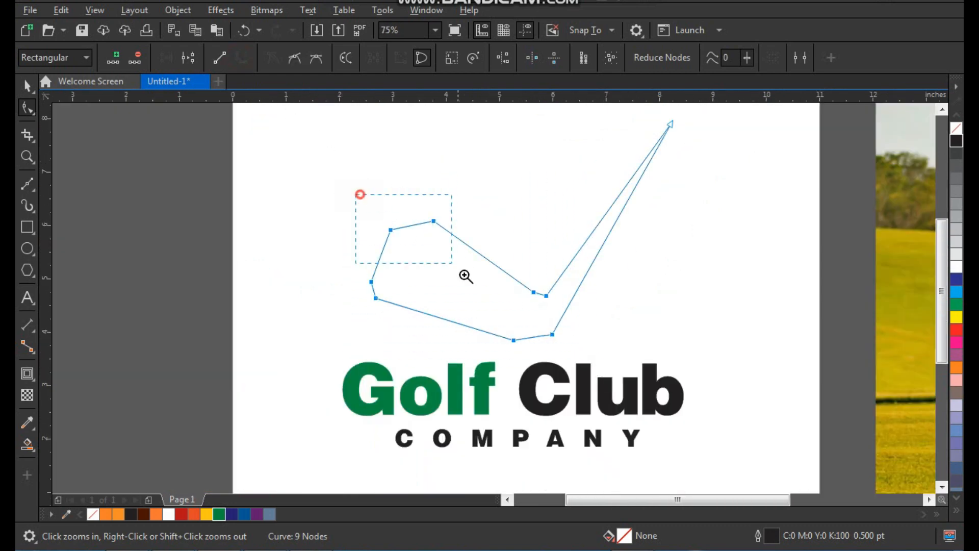
pyautogui.moveTo(465, 276); pyautogui.dragTo(466, 276)
pyautogui.moveTo(488, 238); pyautogui.dragTo(477, 199)
# Bend the short segment at the club head's lower-left end outward into a rounded corner.
pyautogui.press('F3')
pyautogui.press('F2')
pyautogui.moveTo(399, 266); pyautogui.dragTo(440, 348)
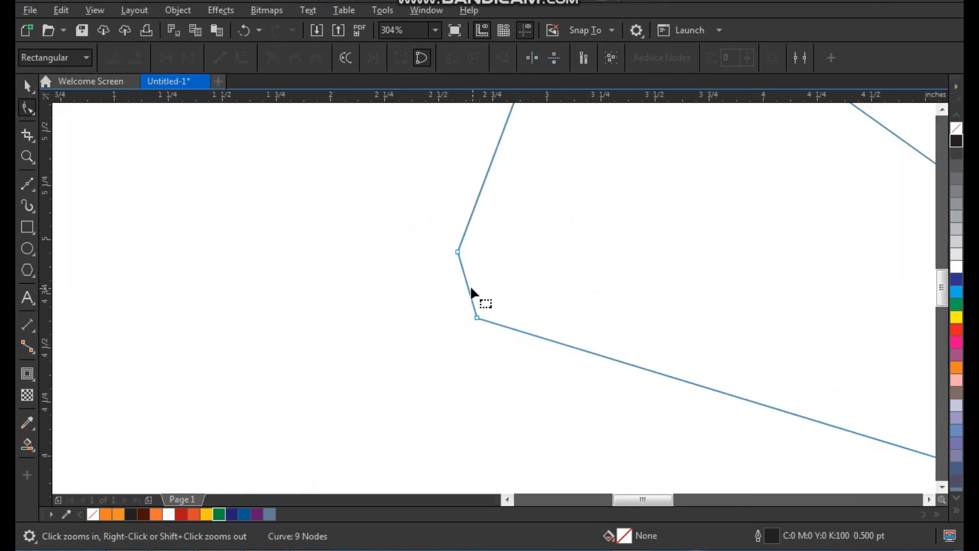
pyautogui.moveTo(464, 278); pyautogui.dragTo(455, 289)
pyautogui.press('F3')
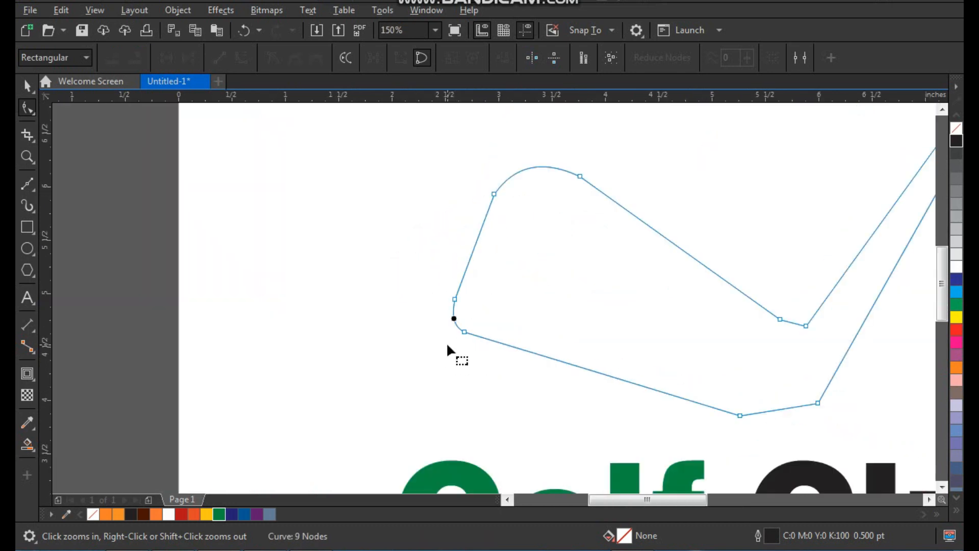
# Round the club's bottom heel and the inner corner where the head meets the shaft by bending their short segments.
pyautogui.press('F3')
pyautogui.moveTo(601, 344); pyautogui.dragTo(644, 404)
pyautogui.moveTo(451, 287); pyautogui.dragTo(469, 328)
pyautogui.press('F3')
pyautogui.press('F3')
pyautogui.moveTo(426, 240); pyautogui.dragTo(499, 322)
pyautogui.press('F3')
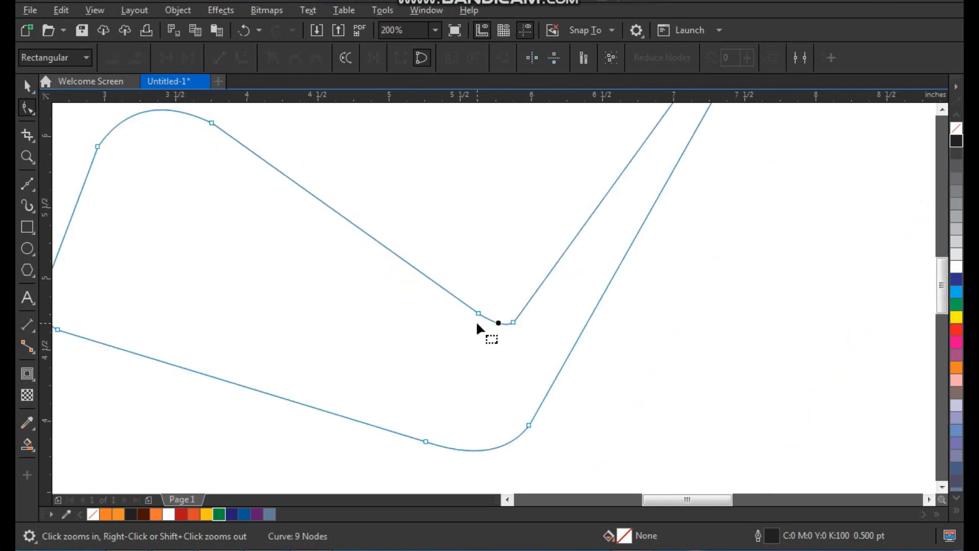
# Fill the golf club outline with black.
pyautogui.press('F3')
pyautogui.moveTo(328, 230); pyautogui.dragTo(561, 393)
pyautogui.press('space')
pyautogui.press('space')
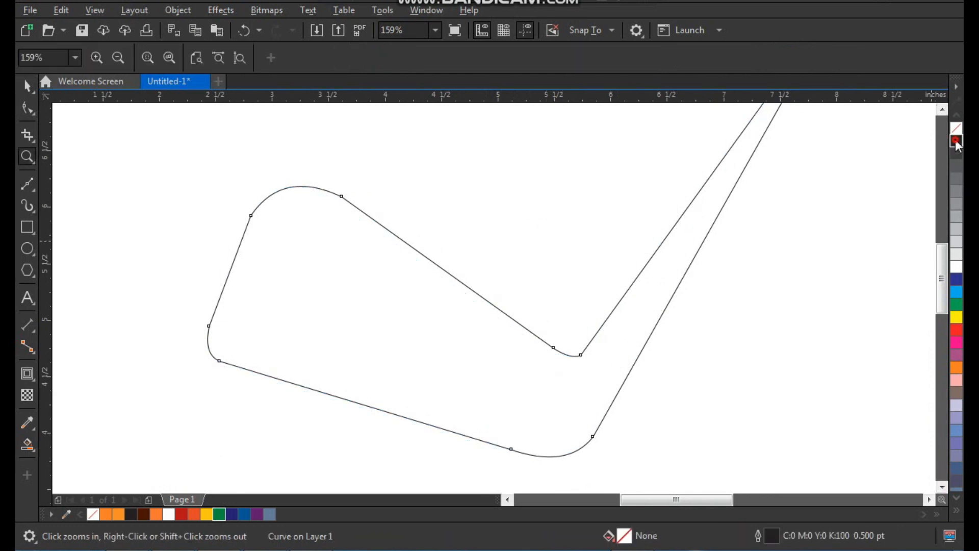
pyautogui.click(956, 141)
pyautogui.press('space')
pyautogui.press('F3')
pyautogui.press('F3')
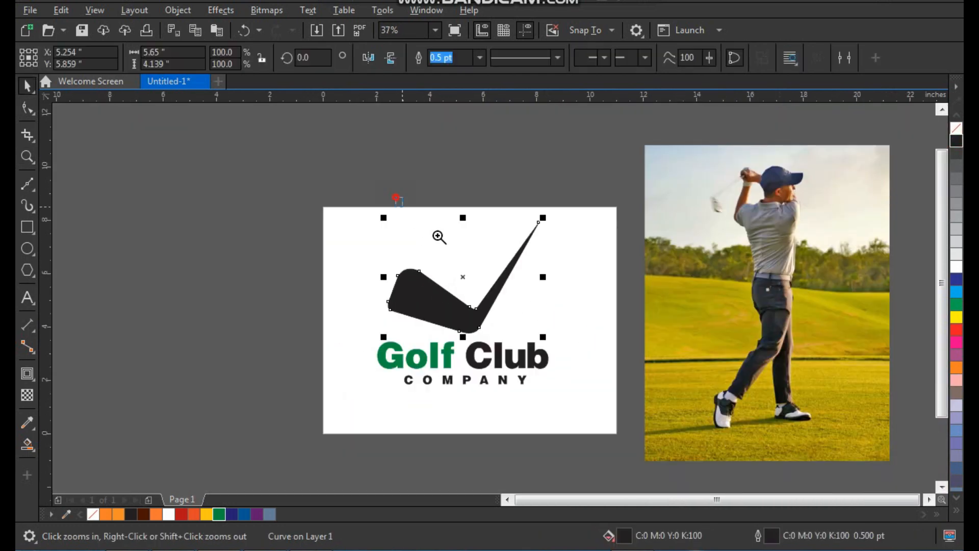
# Move the black golf club shape slightly down, closer to the Golf Club text.
pyautogui.moveTo(397, 199); pyautogui.dragTo(614, 403)
pyautogui.click(489, 423)
pyautogui.keyDown('shift'); pyautogui.click(376, 429); pyautogui.keyUp('shift')
pyautogui.click(415, 365)
pyautogui.keyDown('shift'); pyautogui.click(448, 434); pyautogui.keyUp('shift')
pyautogui.click(558, 306)
pyautogui.moveTo(504, 250); pyautogui.dragTo(503, 258)
pyautogui.click(565, 286)
pyautogui.click(398, 344)
pyautogui.click(582, 326)
# Bend the club head's long upper edge outward and its lower edge slightly outward.
pyautogui.press('z')
pyautogui.moveTo(267, 212); pyautogui.dragTo(480, 411)
pyautogui.click(458, 271)
pyautogui.press('F10')
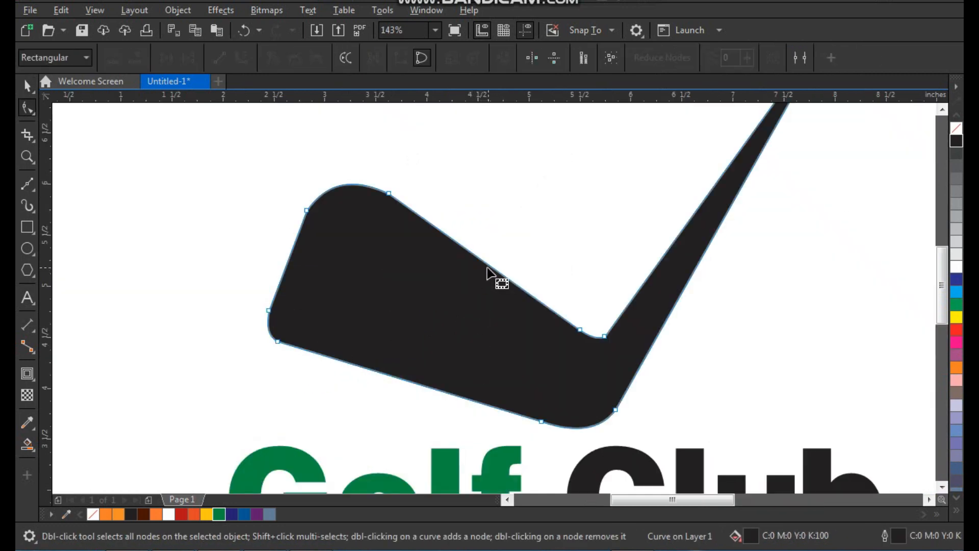
pyautogui.moveTo(486, 265); pyautogui.dragTo(491, 254)
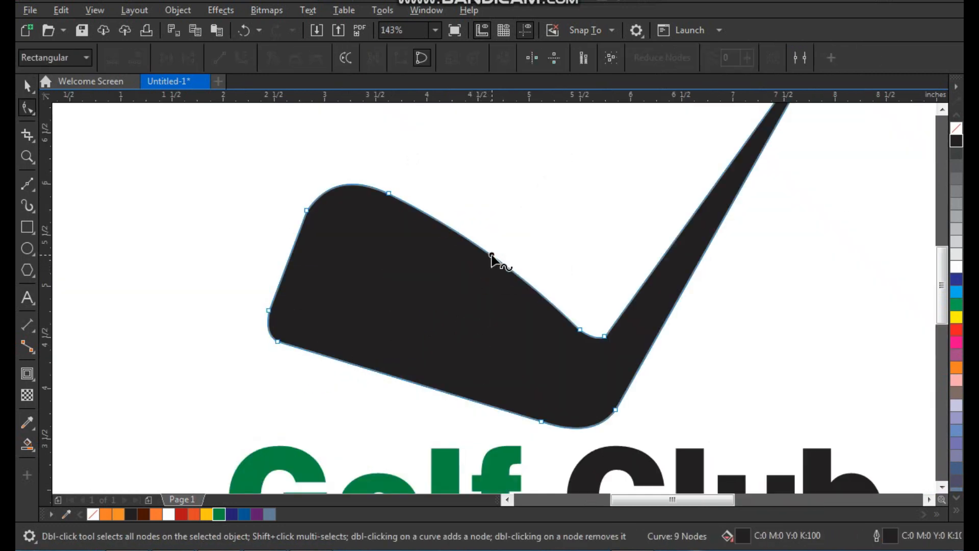
pyautogui.click(399, 377)
pyautogui.moveTo(402, 380); pyautogui.dragTo(402, 384)
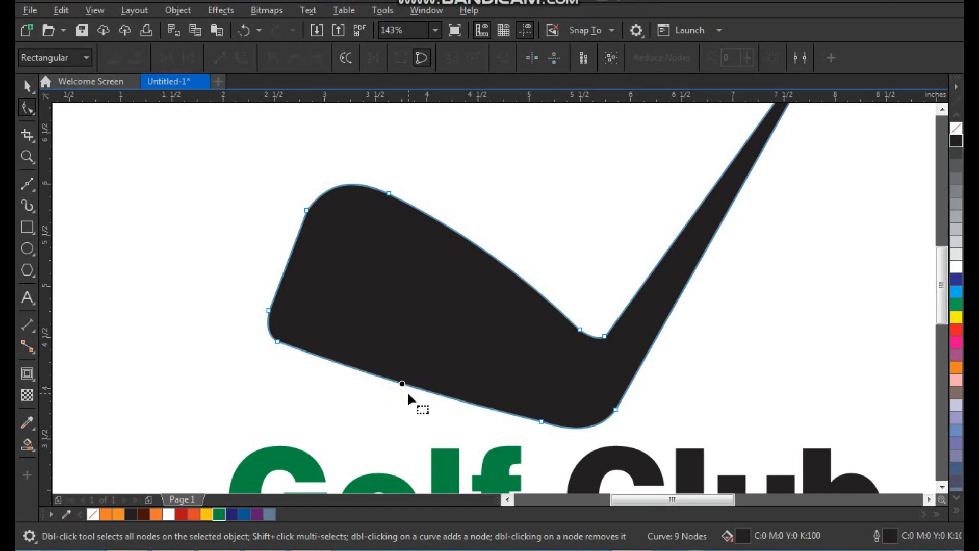
pyautogui.press('space')
pyautogui.click(555, 265)
# Draw an ellipse about 3 inches wide as the base for the club head's highlight.
pyautogui.press('F3')
pyautogui.press('F2')
pyautogui.moveTo(212, 393); pyautogui.dragTo(623, 229)
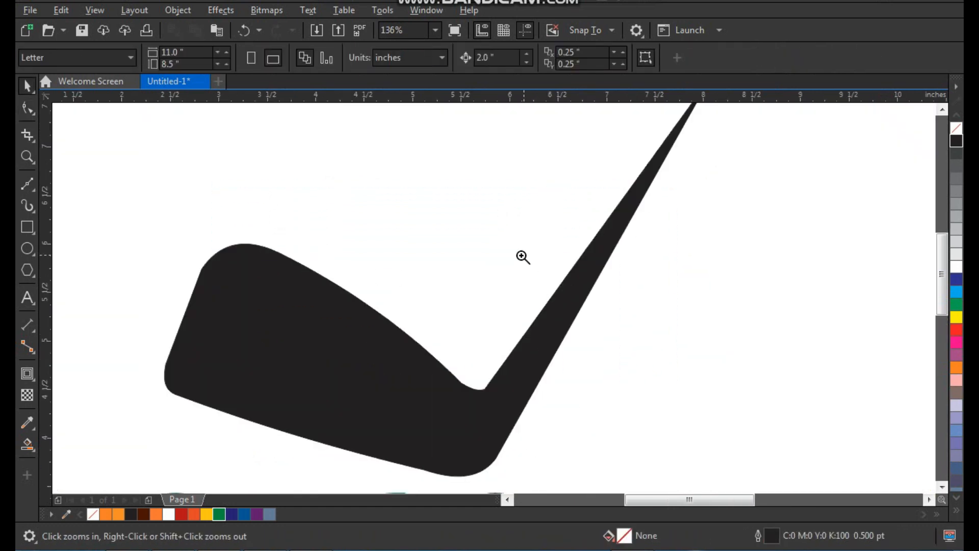
pyautogui.moveTo(211, 160); pyautogui.dragTo(580, 480)
pyautogui.click(28, 249)
pyautogui.moveTo(232, 153); pyautogui.dragTo(571, 321)
# Make an offset copy of the ellipse, trim one with the other into a thin crescent, and delete the leftover ellipse.
pyautogui.press('F3')
pyautogui.moveTo(493, 243); pyautogui.dragTo(289, 201)
pyautogui.press('F2')
pyautogui.moveTo(227, 216); pyautogui.dragTo(377, 353)
pyautogui.keyDown('shift'); pyautogui.click(406, 320); pyautogui.keyUp('shift')
pyautogui.click(472, 57)
pyautogui.click(448, 257)
pyautogui.press('Delete')
# Place the crescent over the club head, fill it white, and scale it to about 59.8%.
pyautogui.click(515, 341)
pyautogui.scroll(-1, 389, 298)
pyautogui.moveTo(436, 287); pyautogui.dragTo(679, 330)
pyautogui.press('F2')
pyautogui.moveTo(490, 166); pyautogui.dragTo(816, 438)
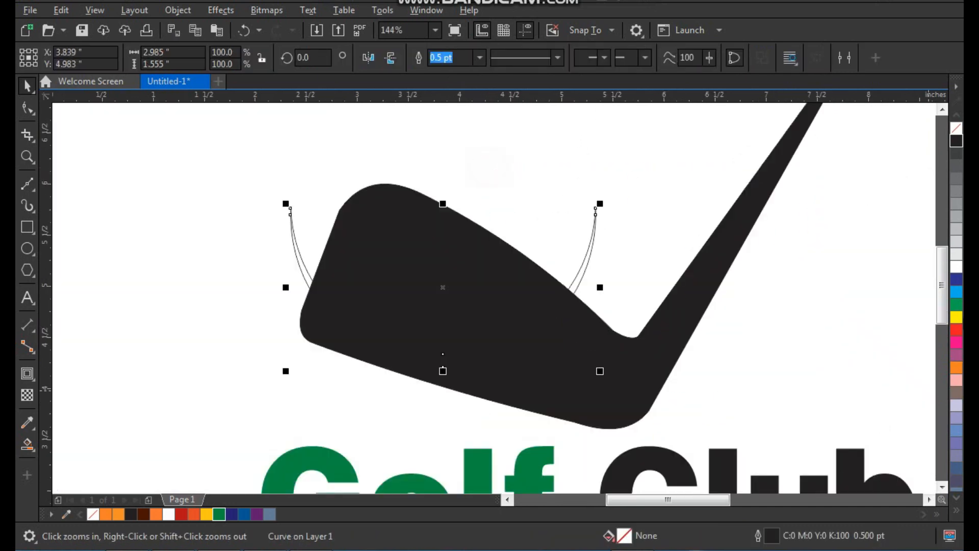
pyautogui.click(955, 267)
pyautogui.moveTo(599, 375); pyautogui.dragTo(539, 343)
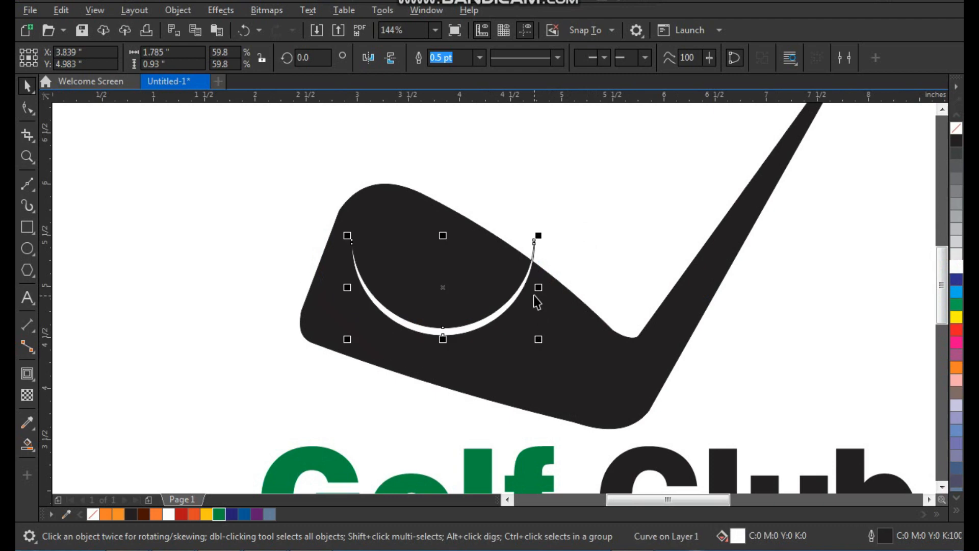
# Stretch the crescent to about 79.2% width, rotate it to about 333.2° along the club head, and remove its outline.
pyautogui.moveTo(540, 290); pyautogui.dragTo(566, 288)
pyautogui.click(565, 285)
pyautogui.moveTo(566, 233)
pyautogui.mouseDown()
pyautogui.moveTo(572, 298)
pyautogui.moveTo(551, 354)
pyautogui.moveTo(539, 358)
pyautogui.moveTo(548, 350)
pyautogui.mouseUp()
pyautogui.rightClick(956, 129)
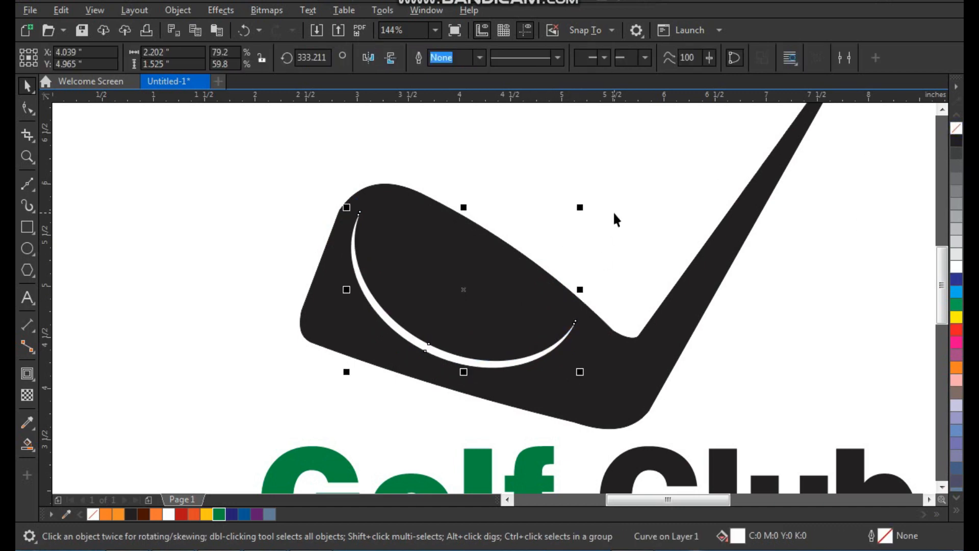
pyautogui.click(610, 212)
# Draw a horizontal straight line about 1.8 inches long in the empty area at the page's upper left.
pyautogui.scroll(-2, 505, 252)
pyautogui.press('F2')
pyautogui.moveTo(264, 129); pyautogui.dragTo(505, 294)
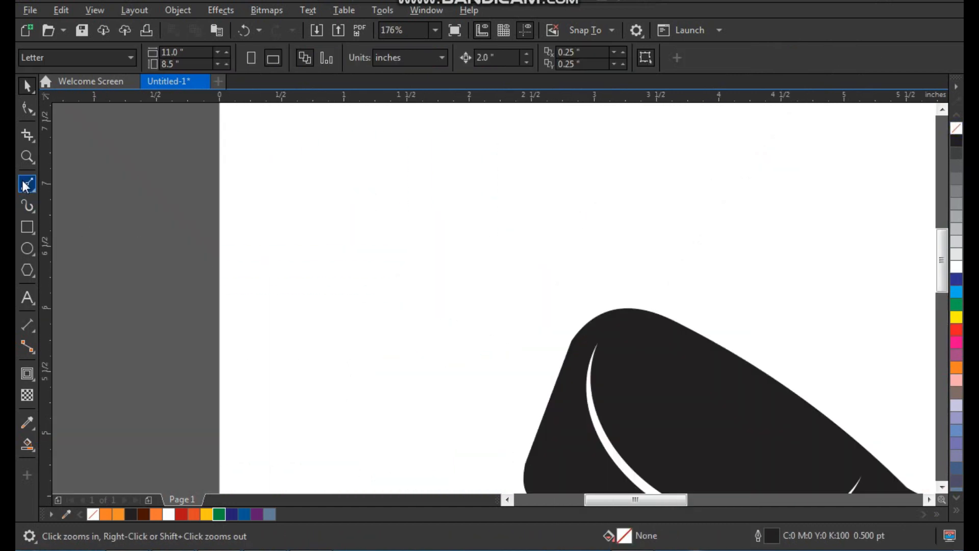
pyautogui.click(27, 185)
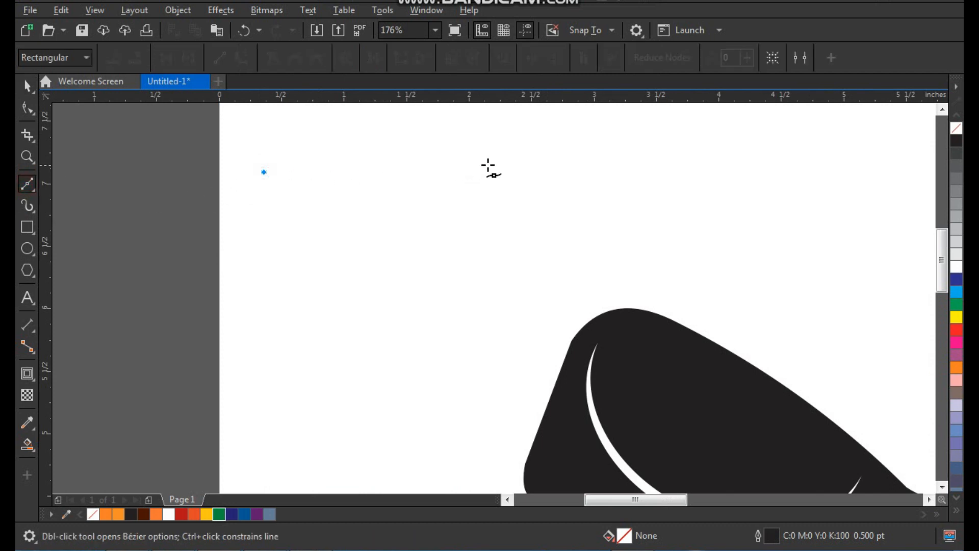
pyautogui.click(492, 172)
pyautogui.press('space')
# Repeat the line downward at even spacing to make eight lines, and group them.
pyautogui.moveTo(378, 172); pyautogui.dragTo(379, 183)
pyautogui.hotkey('ctrl', 'r')
pyautogui.hotkey('ctrl', 'r')
pyautogui.hotkey('ctrl', 'r')
pyautogui.hotkey('ctrl', 'r')
pyautogui.hotkey('ctrl', 'r')
pyautogui.hotkey('ctrl', 'r')
pyautogui.moveTo(567, 146); pyautogui.dragTo(333, 264)
pyautogui.hotkey('ctrl', 'g')
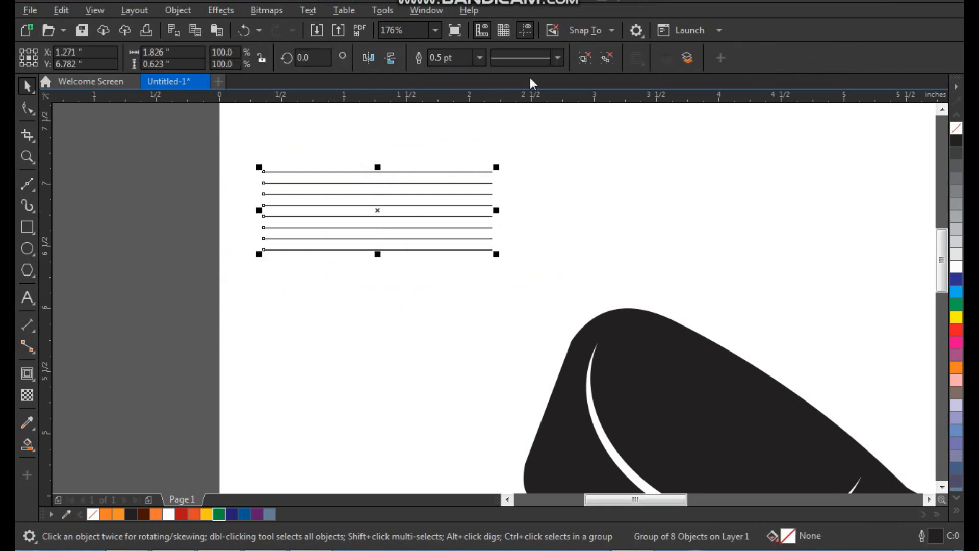
# Set the line group's outline width to 3 pt and enlarge the group to about 2.6 inches wide.
pyautogui.click(482, 56)
pyautogui.click(466, 146)
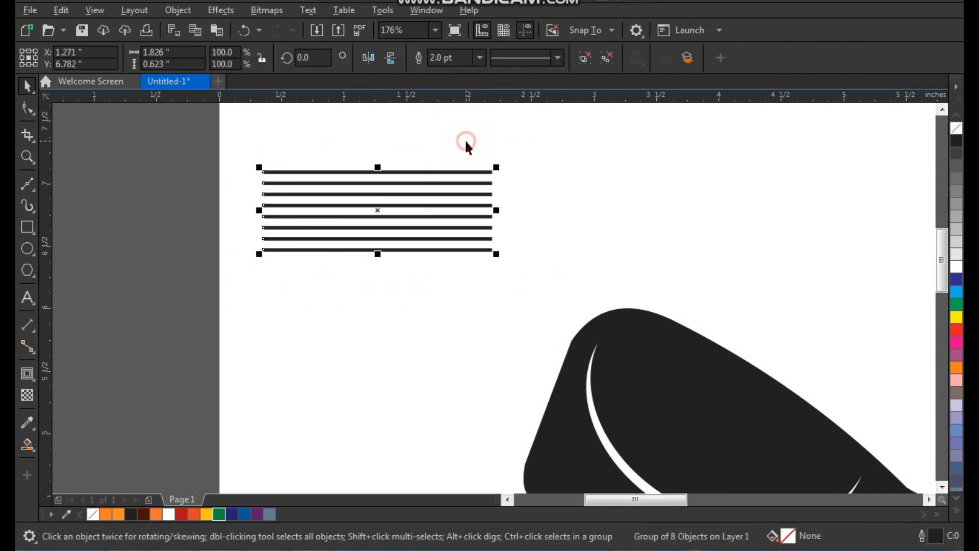
pyautogui.click(479, 57)
pyautogui.click(458, 152)
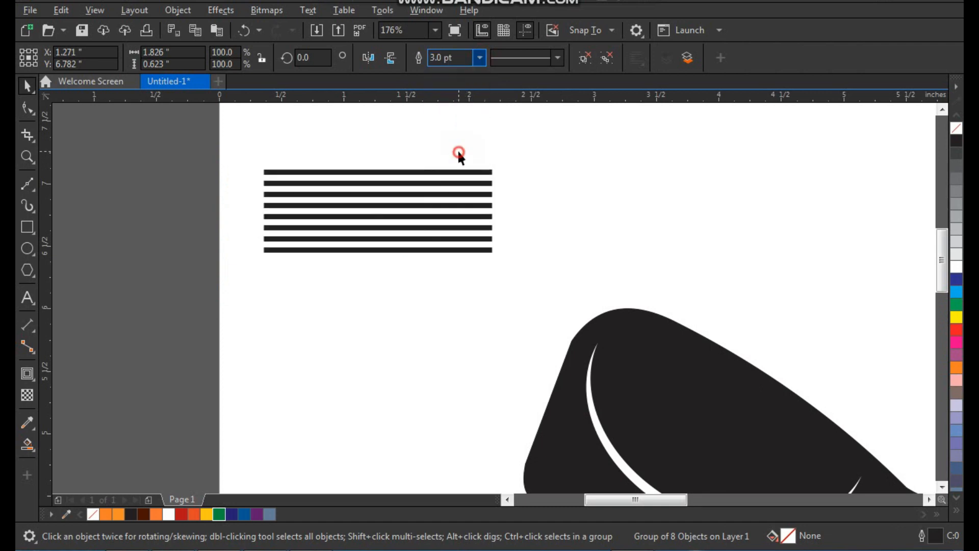
pyautogui.moveTo(500, 256); pyautogui.dragTo(546, 285)
pyautogui.click(459, 310)
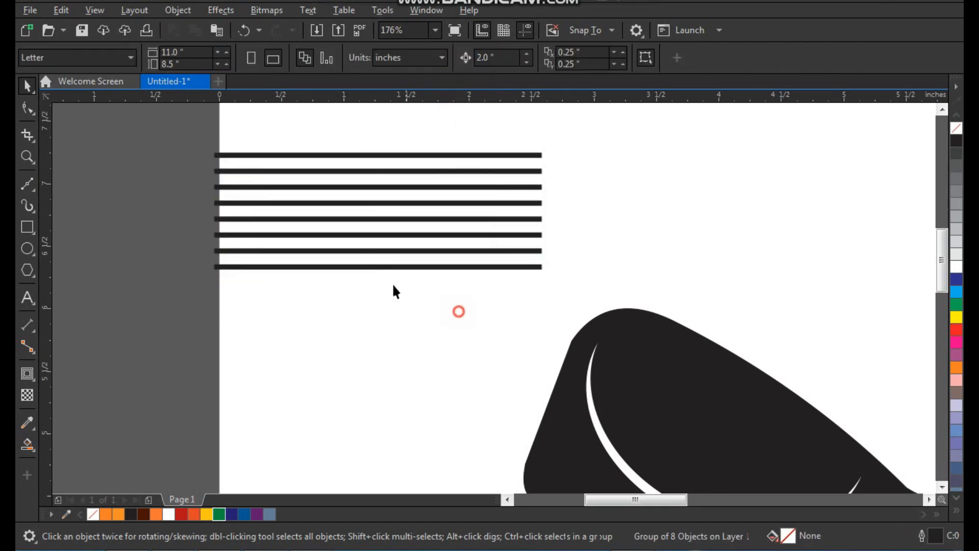
# Draw an ellipse about 1.96 inches wide and 1.07 inches high over the line group, centred on the lines.
pyautogui.press('z')
pyautogui.moveTo(211, 136); pyautogui.dragTo(633, 360)
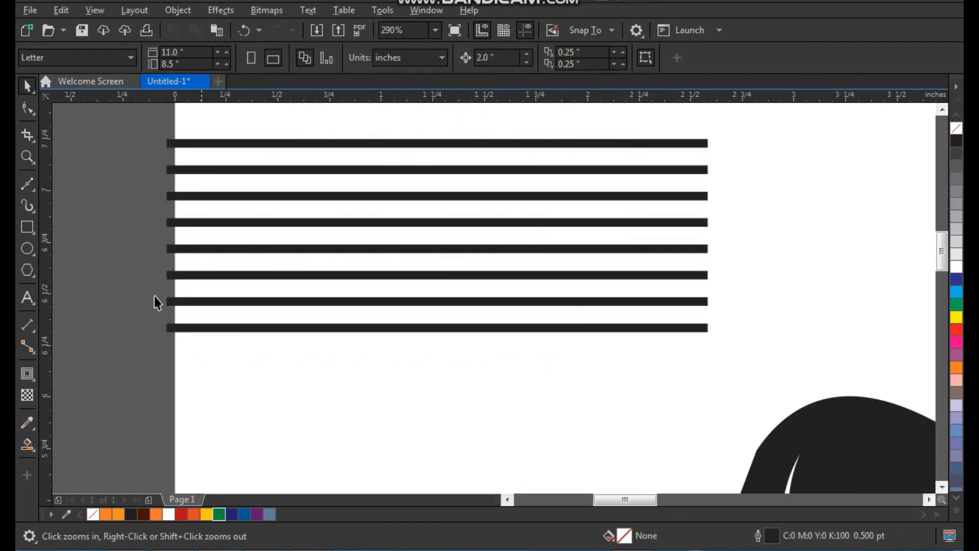
pyautogui.click(26, 252)
pyautogui.moveTo(234, 128); pyautogui.dragTo(642, 350)
pyautogui.press('space')
pyautogui.keyDown('shift'); pyautogui.click(648, 330); pyautogui.keyUp('shift')
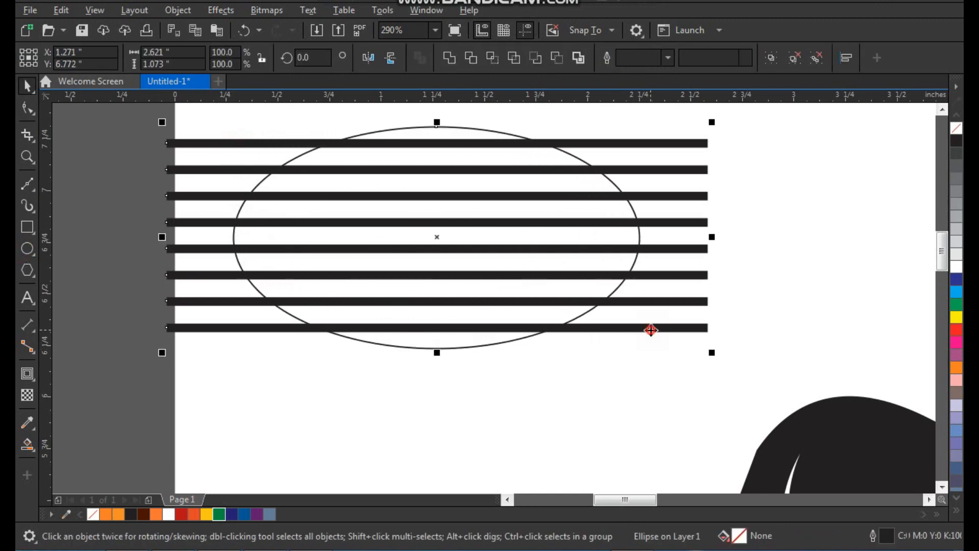
pyautogui.click(638, 217)
pyautogui.keyDown('shift'); pyautogui.click(658, 222); pyautogui.keyUp('shift')
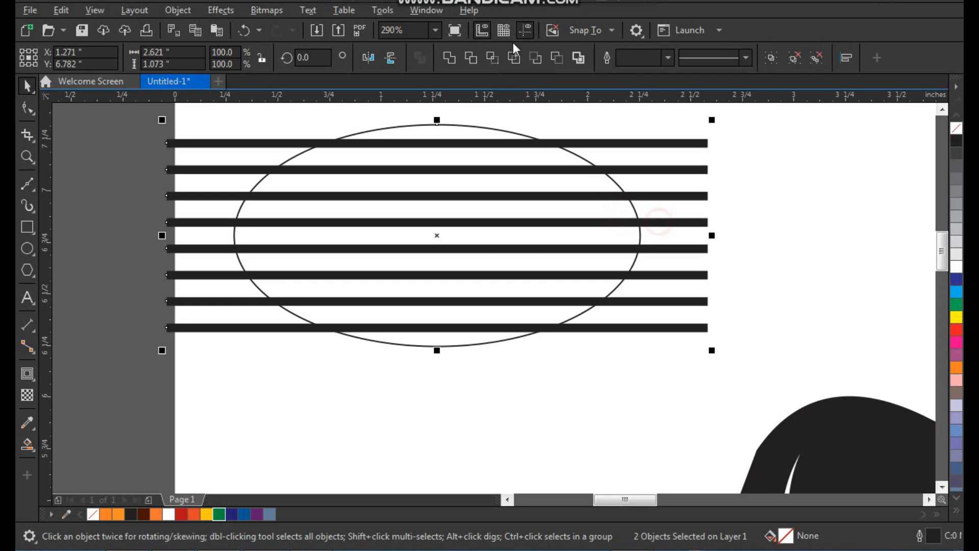
# Intersect the line group with the ellipse, and delete the original lines and the ellipse.
pyautogui.click(497, 56)
pyautogui.click(647, 196)
pyautogui.press('Delete')
pyautogui.click(605, 174)
pyautogui.press('Delete')
# Move the oval line group from the page's upper left corner onto the golf club head.
pyautogui.click(551, 195)
pyautogui.scroll(-2, 310, 273)
pyautogui.press('F2')
pyautogui.moveTo(279, 217); pyautogui.dragTo(574, 421)
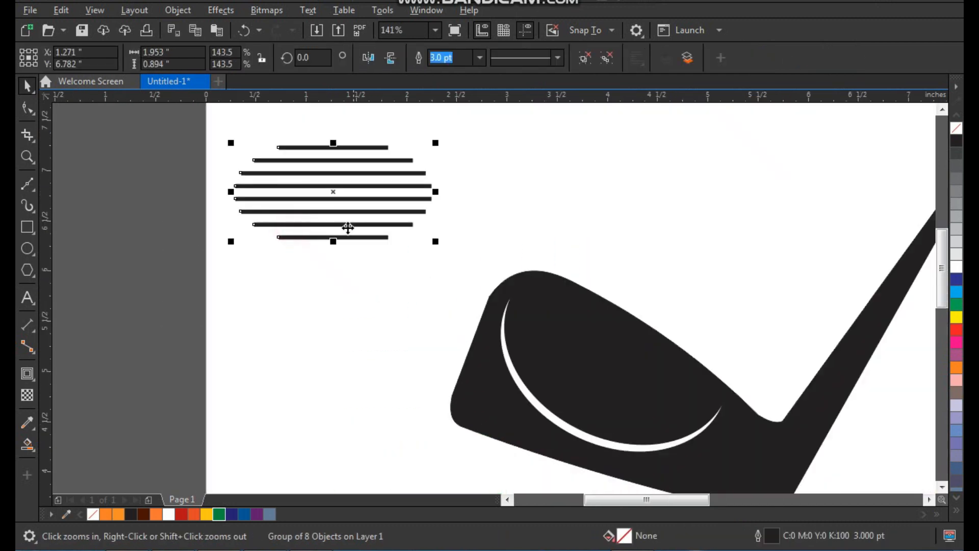
pyautogui.moveTo(363, 225); pyautogui.dragTo(624, 379)
pyautogui.press('F2')
pyautogui.moveTo(500, 259); pyautogui.dragTo(758, 485)
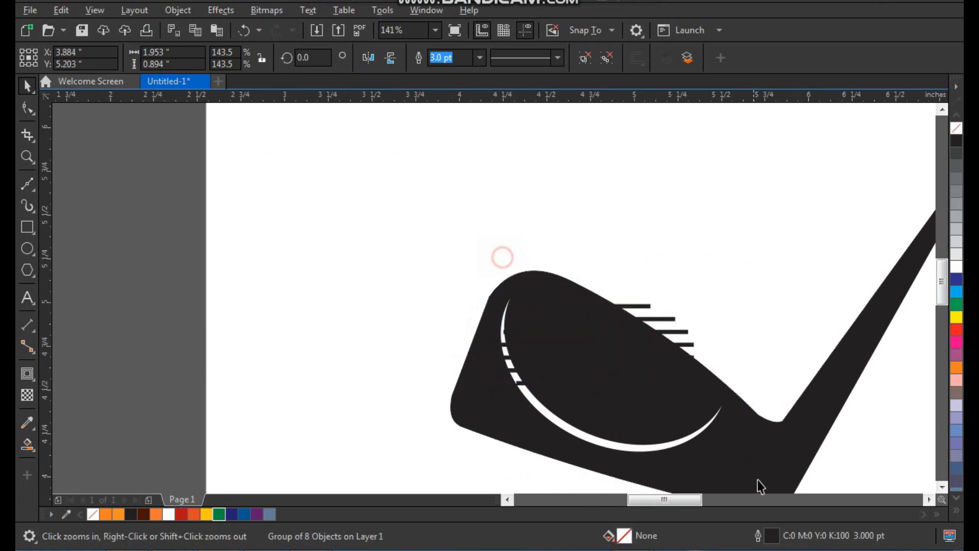
# Colour the line group's outline white, reduce it to 110% scale, and rotate it to about 332° inside the crescent.
pyautogui.click(956, 269)
pyautogui.moveTo(615, 351); pyautogui.dragTo(532, 388)
pyautogui.click(569, 327)
pyautogui.moveTo(542, 334); pyautogui.dragTo(560, 363)
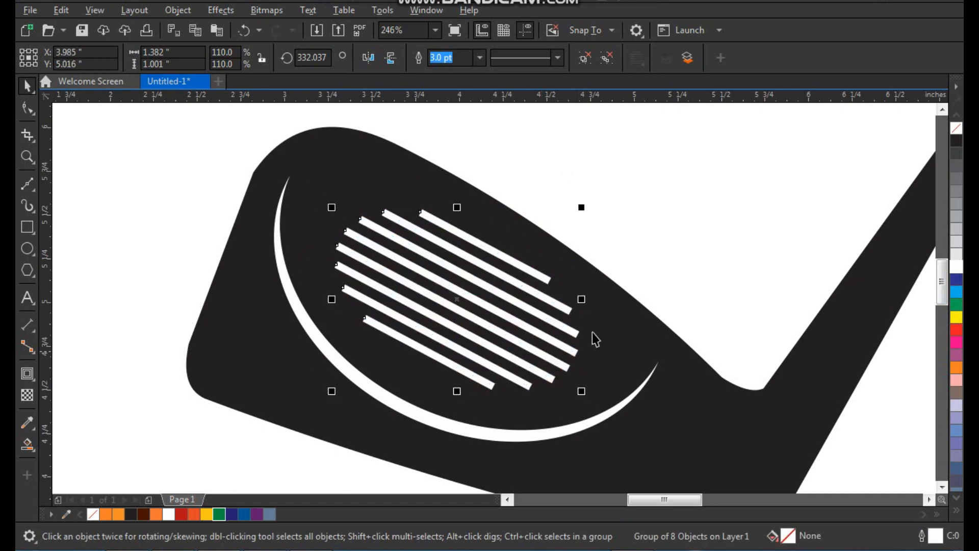
pyautogui.click(693, 229)
# Shrink the golfer photo to about 5.6 inches wide and place it on the page behind the club and text.
pyautogui.scroll(-3, 463, 320)
pyautogui.press('F2')
pyautogui.moveTo(406, 181); pyautogui.dragTo(786, 421)
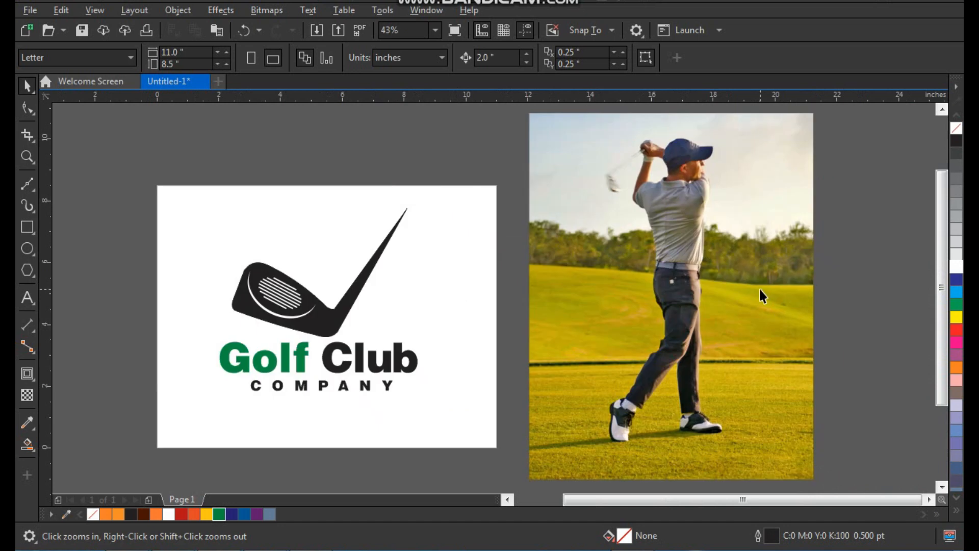
pyautogui.click(758, 287)
pyautogui.moveTo(819, 112); pyautogui.dragTo(801, 180)
pyautogui.moveTo(709, 340); pyautogui.dragTo(354, 342)
pyautogui.press('F2')
pyautogui.moveTo(482, 170); pyautogui.dragTo(213, 409)
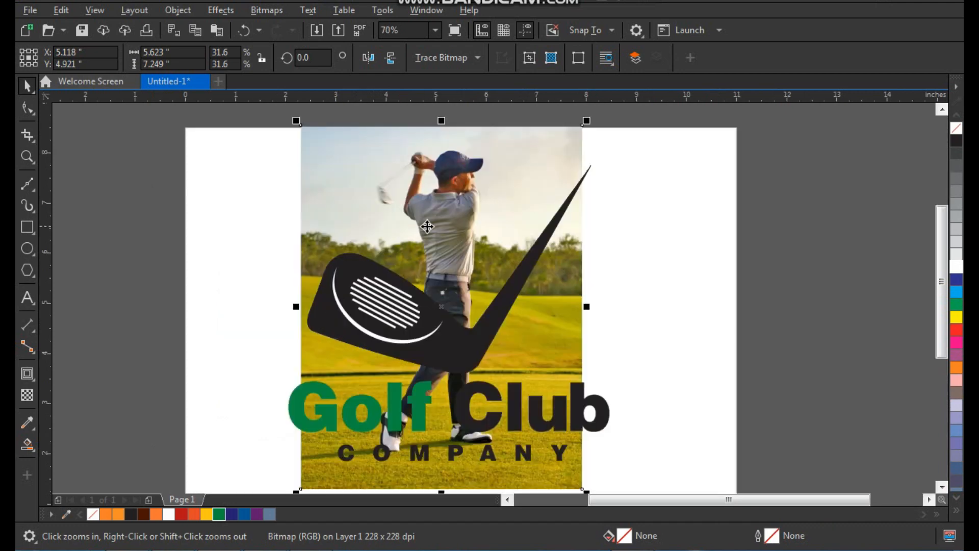
# Enlarge the golfer photo to about 6.5 inches wide and position the golfer's waist at the club's inner corner.
pyautogui.moveTo(427, 226); pyautogui.dragTo(443, 252)
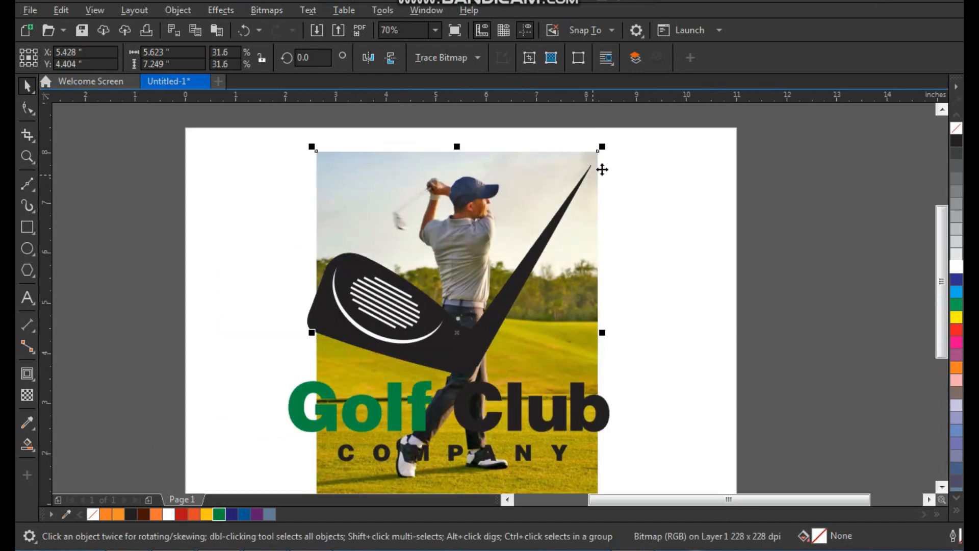
pyautogui.moveTo(606, 149); pyautogui.dragTo(631, 114)
pyautogui.moveTo(492, 212); pyautogui.dragTo(489, 221)
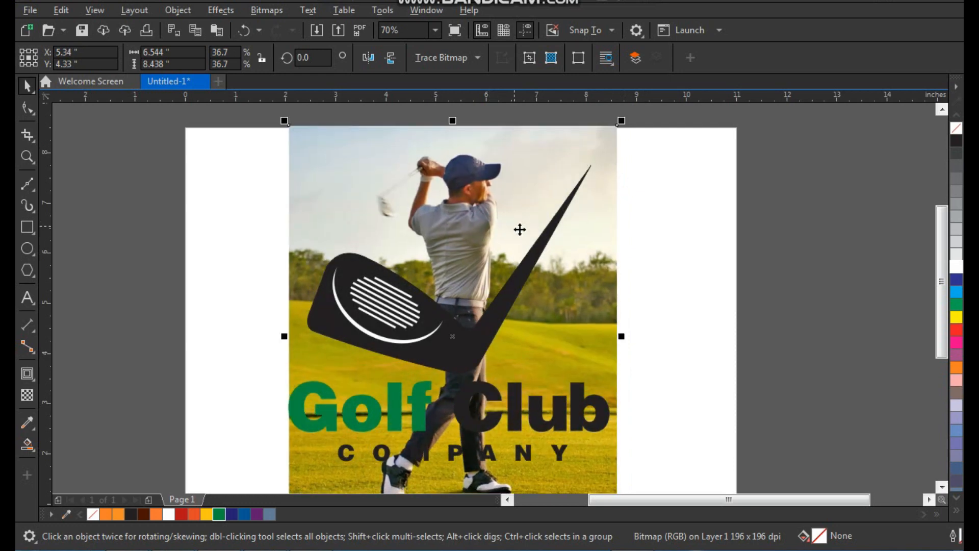
pyautogui.click(691, 260)
# Draw a Bézier V-shaped line about 2.86 inches wide along the club's inner edges, with a short segment at its base.
pyautogui.press('F2')
pyautogui.moveTo(373, 152); pyautogui.dragTo(630, 445)
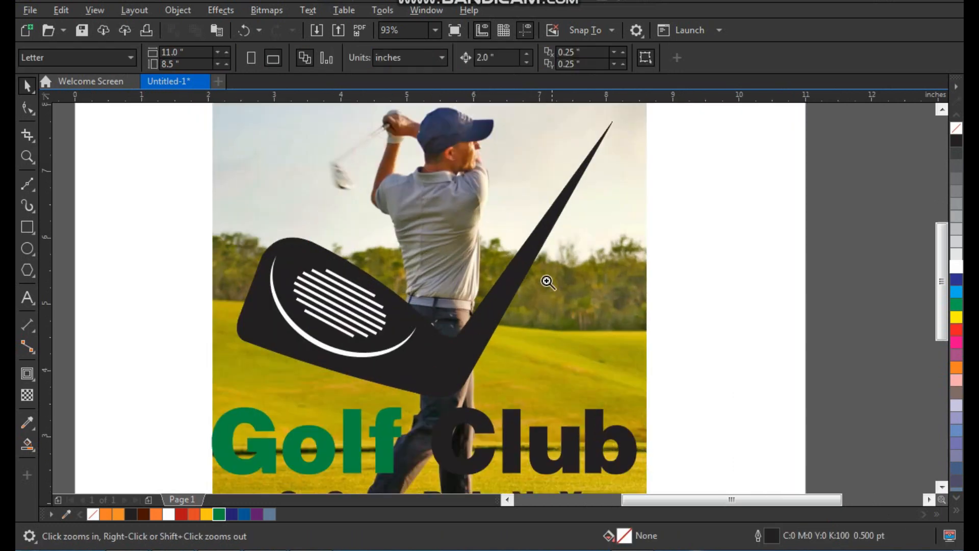
pyautogui.moveTo(571, 170); pyautogui.dragTo(345, 376)
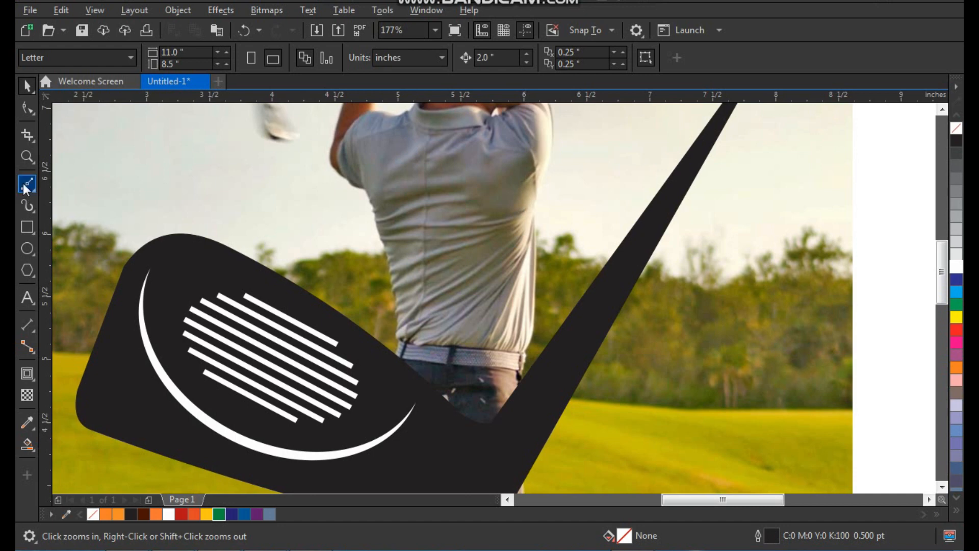
pyautogui.click(25, 185)
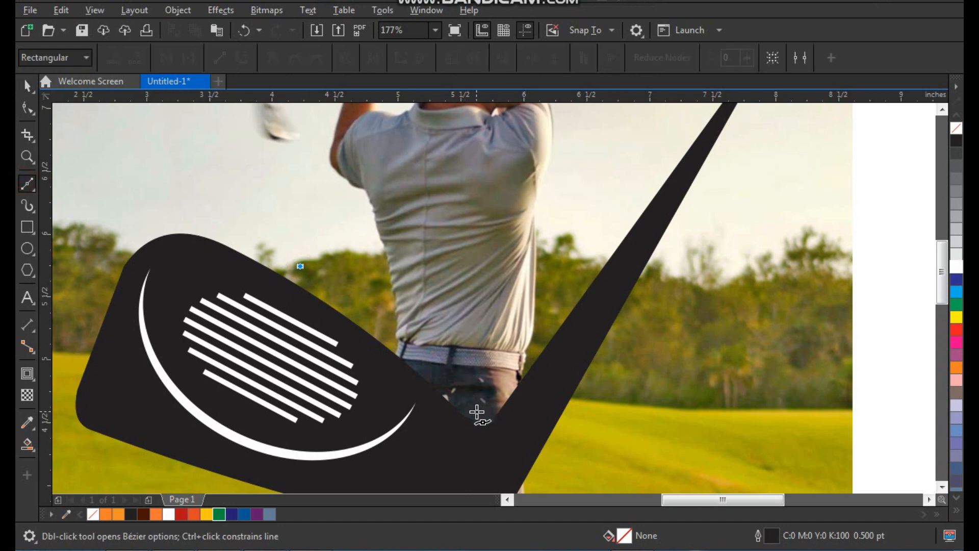
pyautogui.click(487, 404)
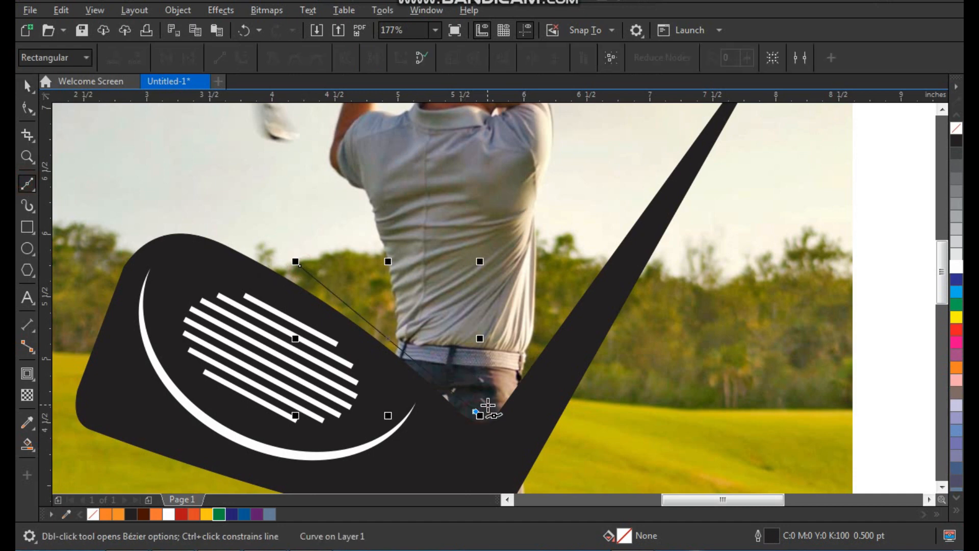
pyautogui.click(662, 172)
pyautogui.press('space')
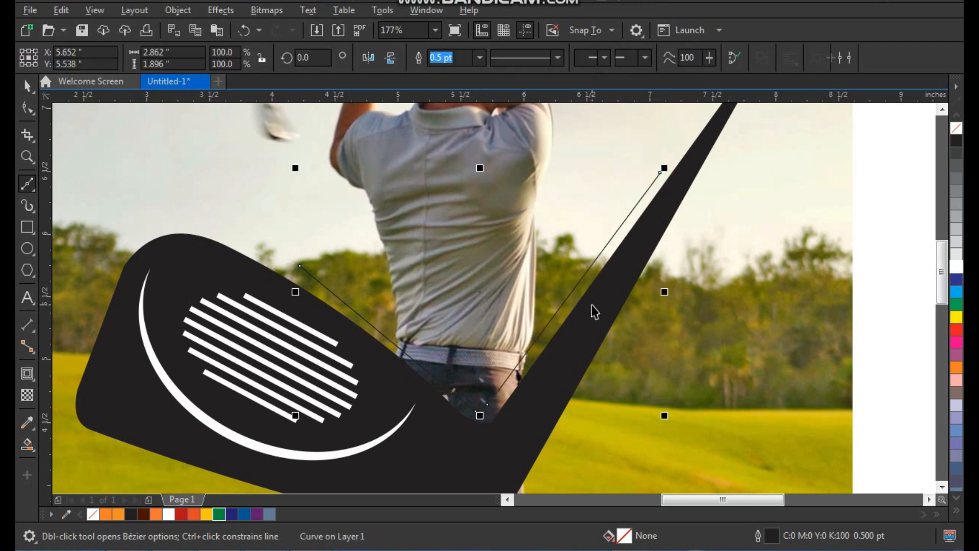
# Convert the short segment at the V line's base to a curve and bend it downward into a rounded corner.
pyautogui.press('z')
pyautogui.moveTo(459, 378); pyautogui.dragTo(510, 433)
pyautogui.press('F10')
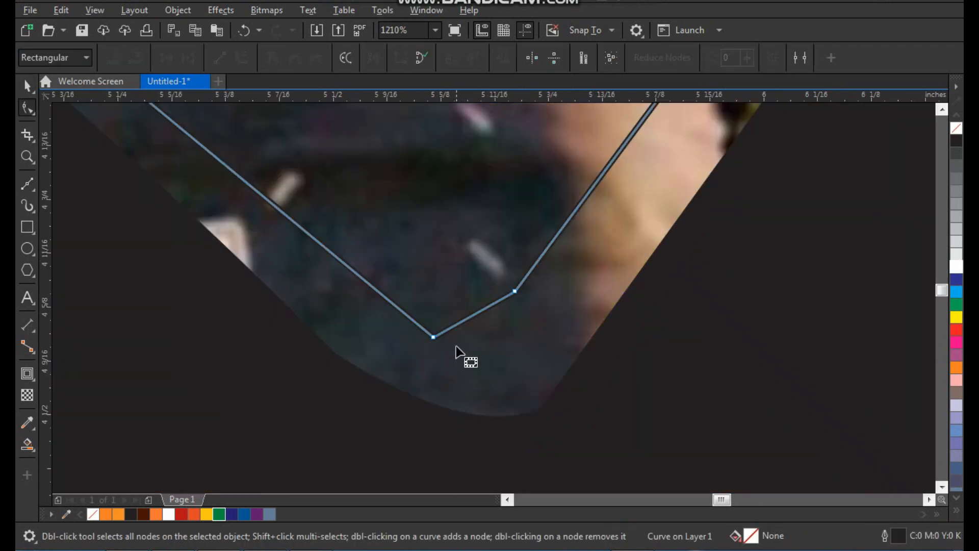
pyautogui.click(474, 316)
pyautogui.click(238, 59)
pyautogui.moveTo(480, 315); pyautogui.dragTo(478, 349)
pyautogui.press('space')
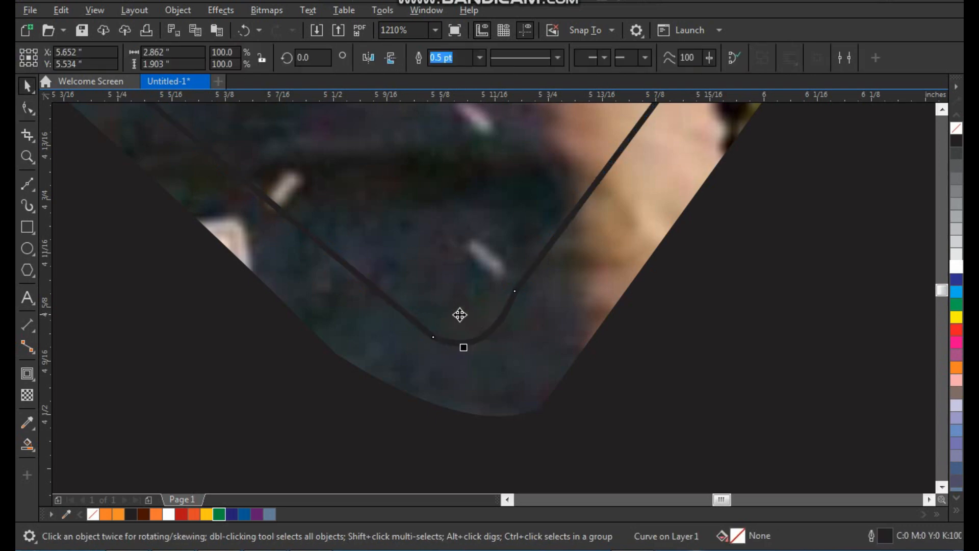
# Set the V-shaped line's outline width to 4 pt.
pyautogui.scroll(-4, 456, 323)
pyautogui.press('F2')
pyautogui.moveTo(289, 345); pyautogui.dragTo(586, 170)
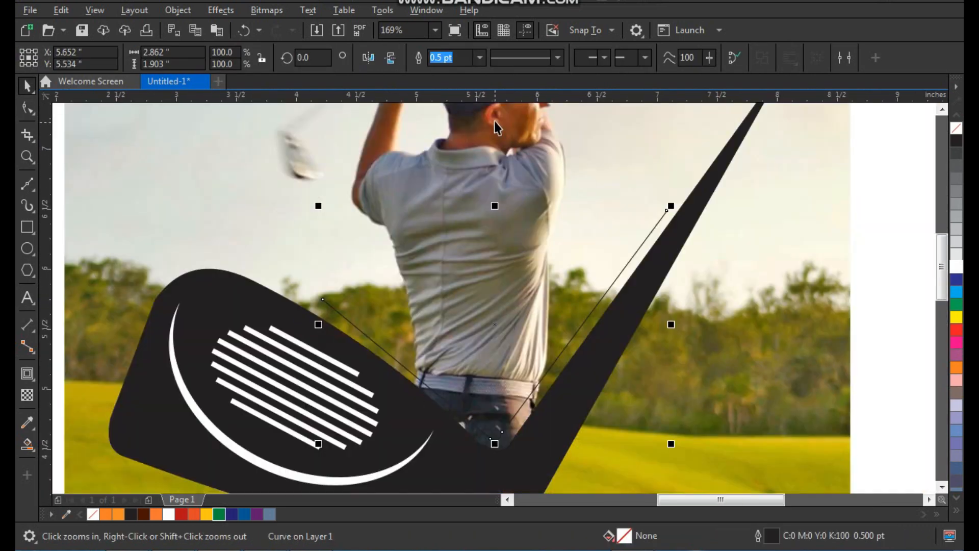
pyautogui.click(479, 57)
pyautogui.click(457, 158)
# Start a Bézier trace of the golfer at the belt beside the club head and follow the shirt's edge upward.
pyautogui.scroll(-1, 435, 280)
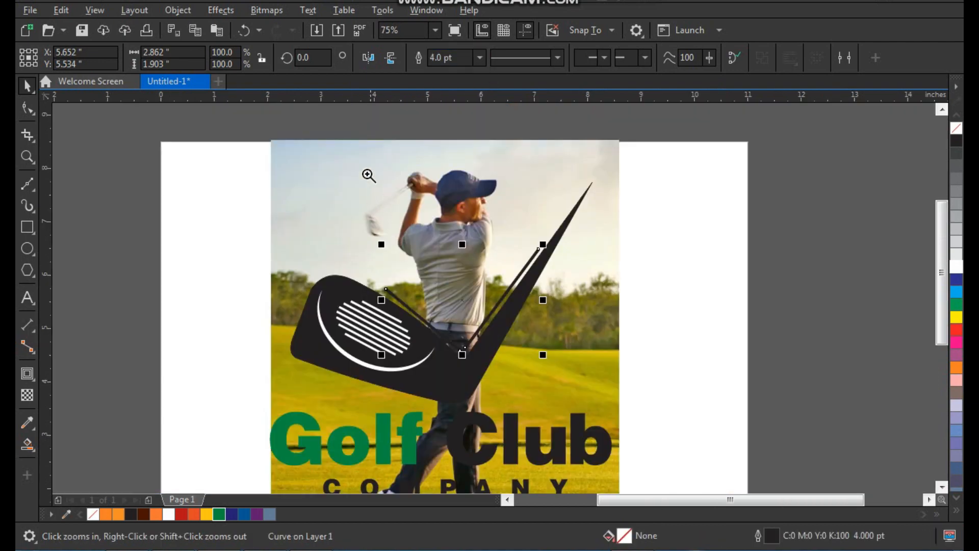
pyautogui.scroll(1, 631, 408)
pyautogui.moveTo(310, 136); pyautogui.dragTo(607, 446)
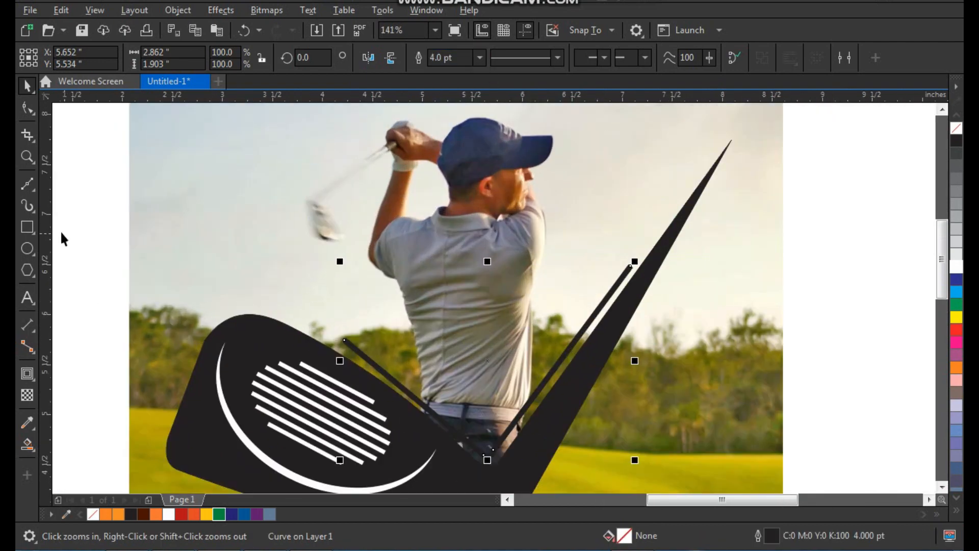
pyautogui.click(33, 191)
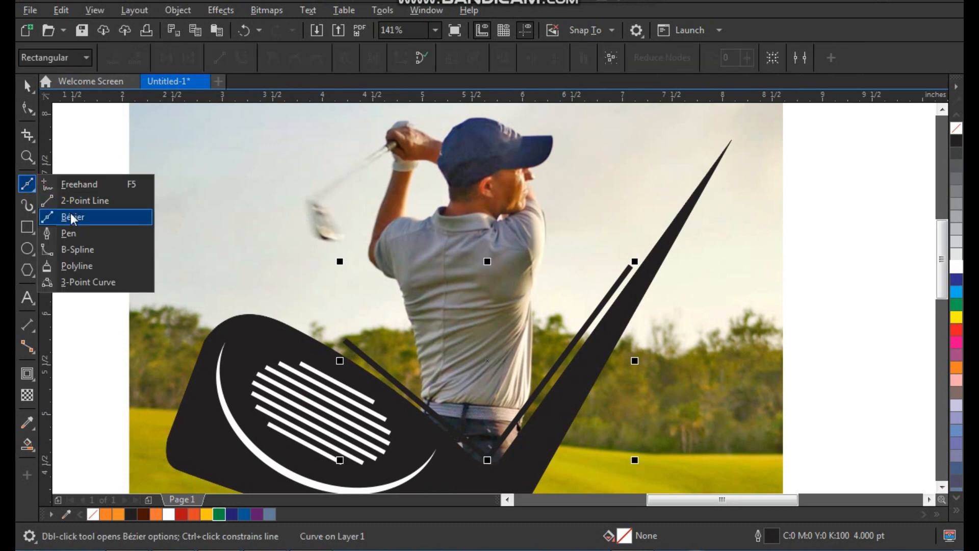
pyautogui.click(50, 217)
pyautogui.press('z')
pyautogui.moveTo(375, 288); pyautogui.dragTo(455, 437)
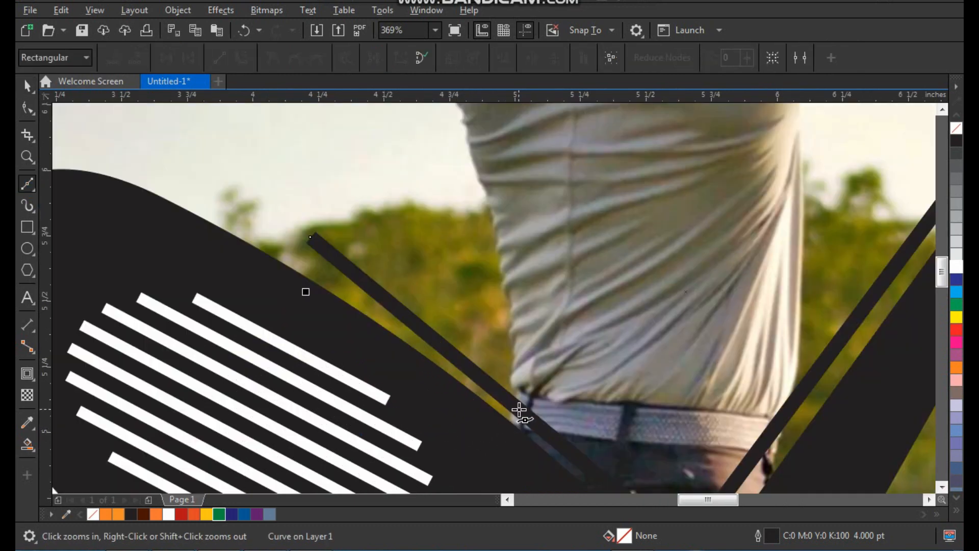
pyautogui.click(515, 404)
pyautogui.click(516, 365)
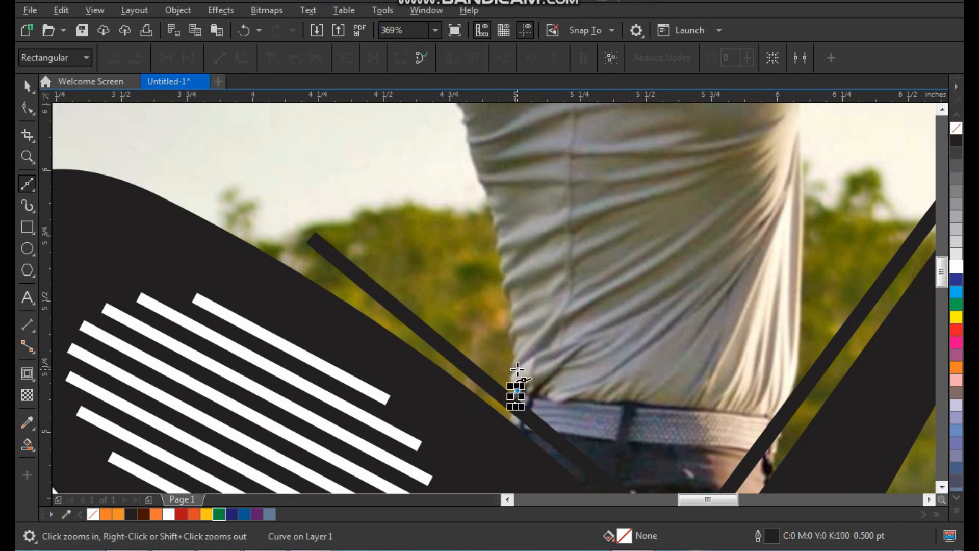
pyautogui.click(511, 321)
pyautogui.click(504, 272)
pyautogui.click(494, 222)
pyautogui.click(469, 143)
# Continue the Bézier trace around the golfer's sleeve and elbow, up the forearm to the glove and grip.
pyautogui.scroll(-2, 478, 222)
pyautogui.scroll(4, 338, 212)
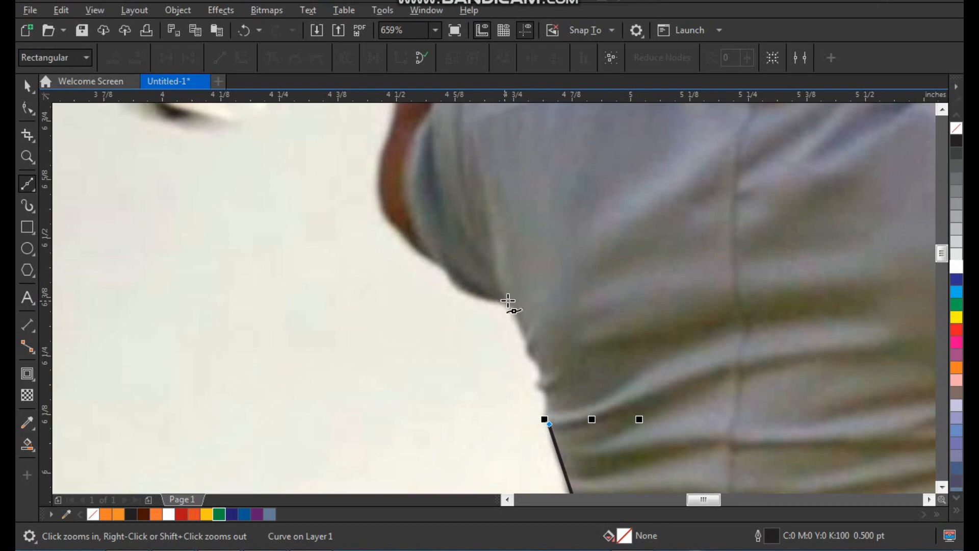
pyautogui.click(504, 295)
pyautogui.click(436, 258)
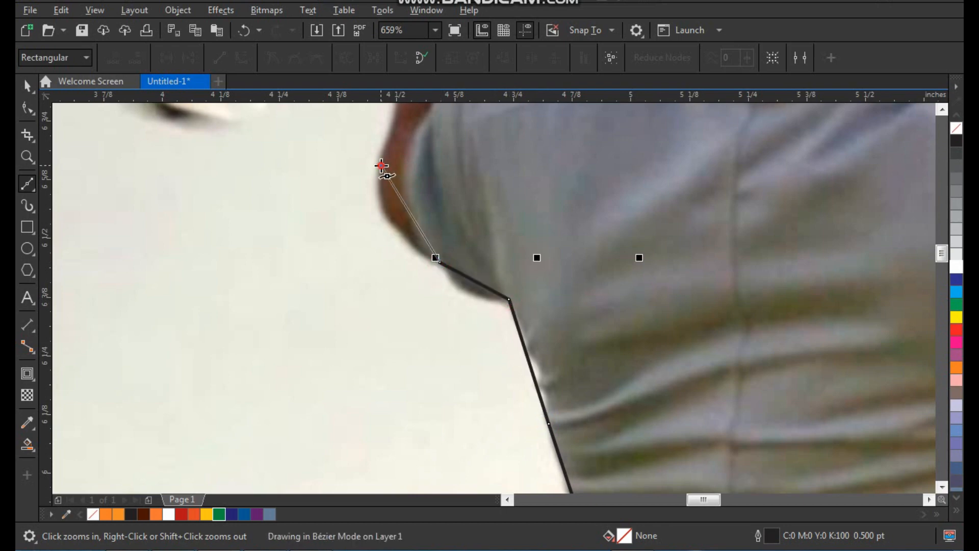
pyautogui.scroll(-3, 390, 230)
pyautogui.scroll(2, 354, 256)
pyautogui.click(458, 190)
pyautogui.click(467, 155)
pyautogui.click(451, 131)
# Trace the golfer's swung club along the shaft, around its head, and back to the hands.
pyautogui.click(247, 268)
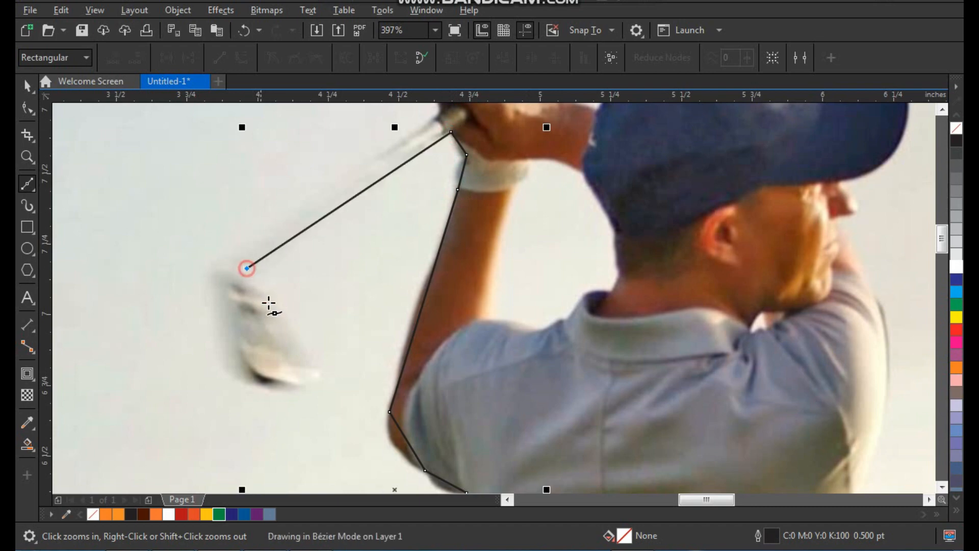
pyautogui.click(320, 360)
pyautogui.click(310, 382)
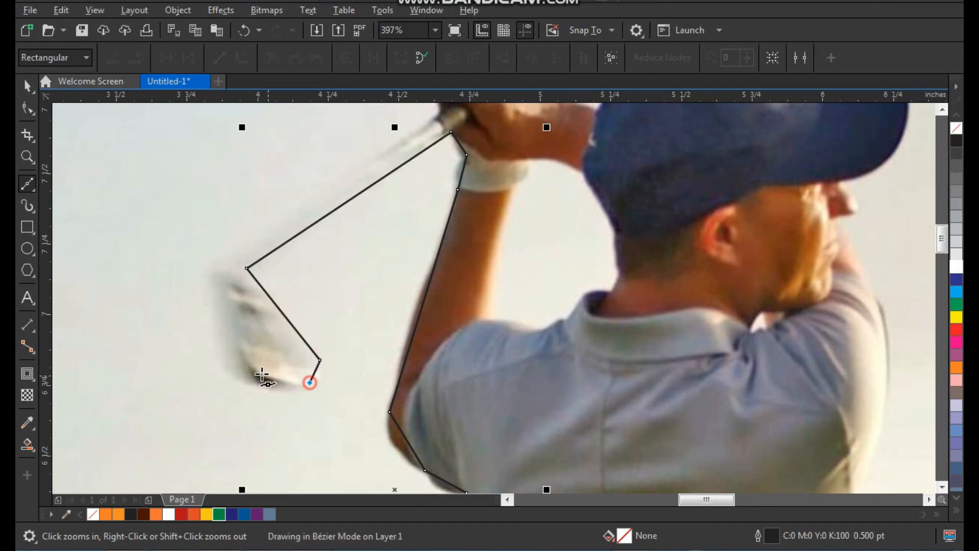
pyautogui.click(243, 365)
pyautogui.click(215, 276)
pyautogui.click(211, 254)
pyautogui.click(440, 118)
# Continue the trace over the golfer's raised hands and forearm to the back of the cap.
pyautogui.scroll(-1, 420, 153)
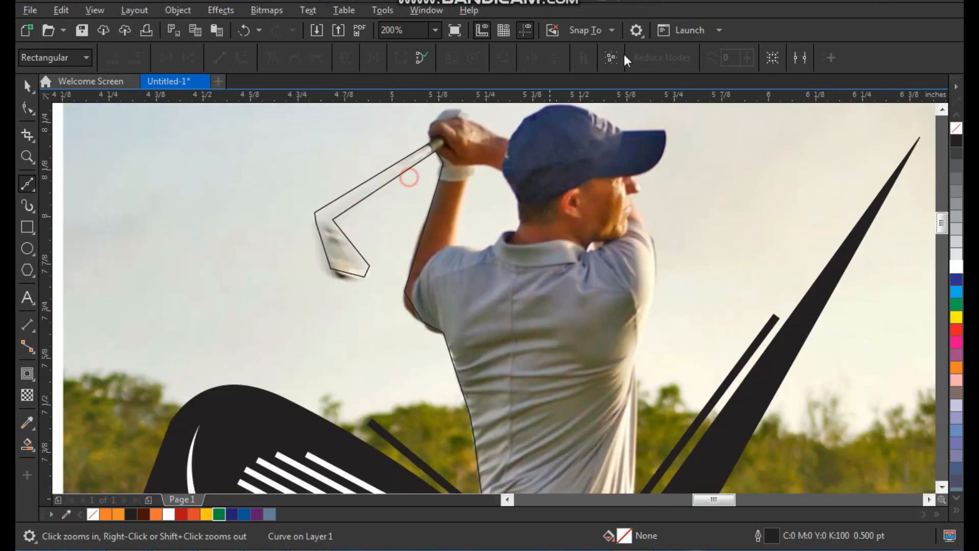
pyautogui.scroll(1, 406, 171)
pyautogui.click(258, 292)
pyautogui.click(272, 268)
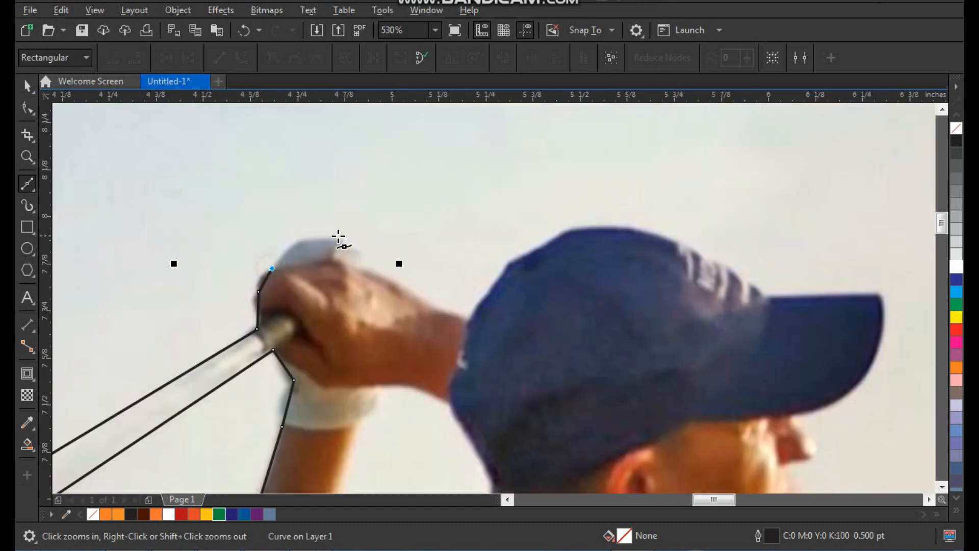
pyautogui.click(336, 243)
pyautogui.click(369, 269)
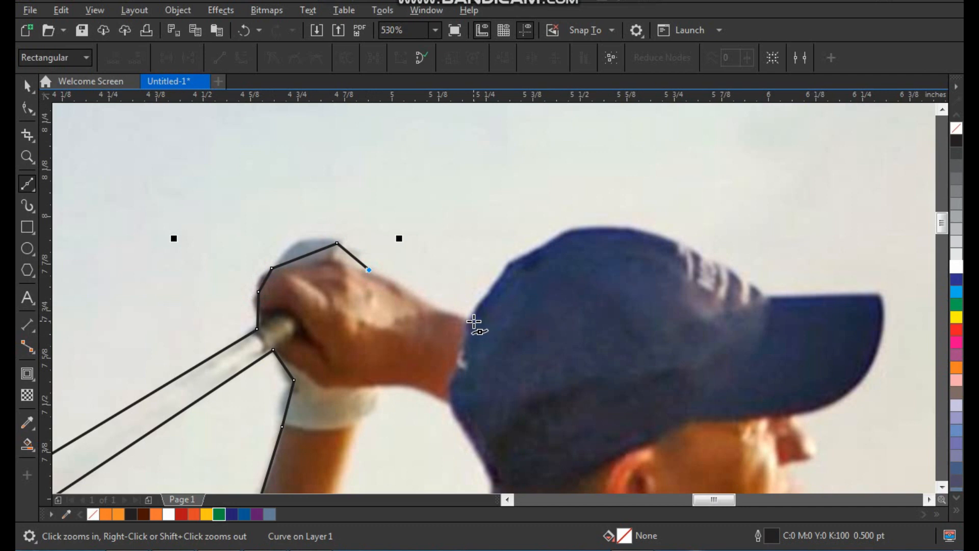
pyautogui.click(473, 318)
# Trace the top and brim of the golfer's cap, and continue around the nose.
pyautogui.click(567, 230)
pyautogui.click(769, 296)
pyautogui.click(880, 293)
pyautogui.scroll(-3, 841, 357)
pyautogui.scroll(3, 663, 306)
pyautogui.click(495, 297)
pyautogui.click(514, 326)
pyautogui.click(511, 349)
pyautogui.click(485, 349)
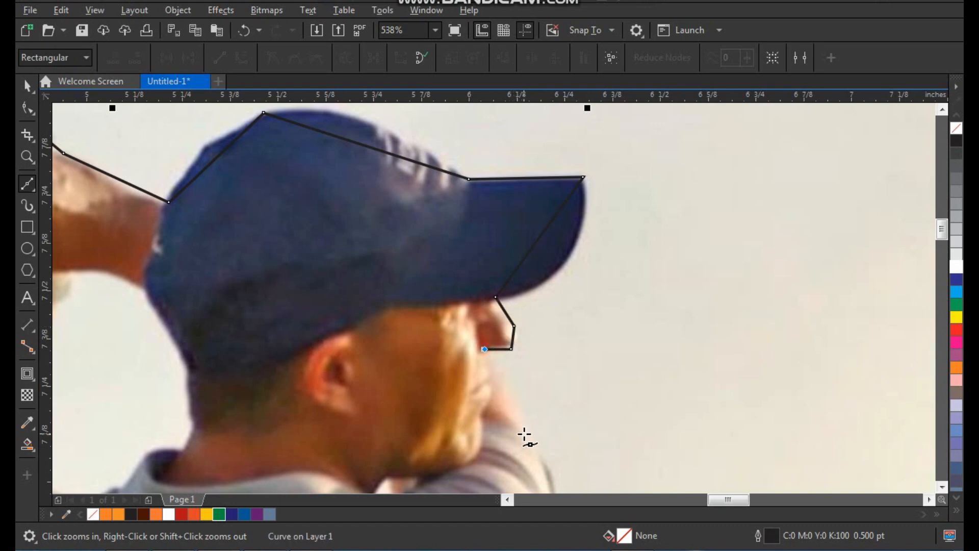
# Continue the trace over the golfer's front shoulder and down the shirt's edge to the belt beside the club shaft.
pyautogui.click(530, 433)
pyautogui.scroll(-4, 530, 434)
pyautogui.scroll(3, 485, 328)
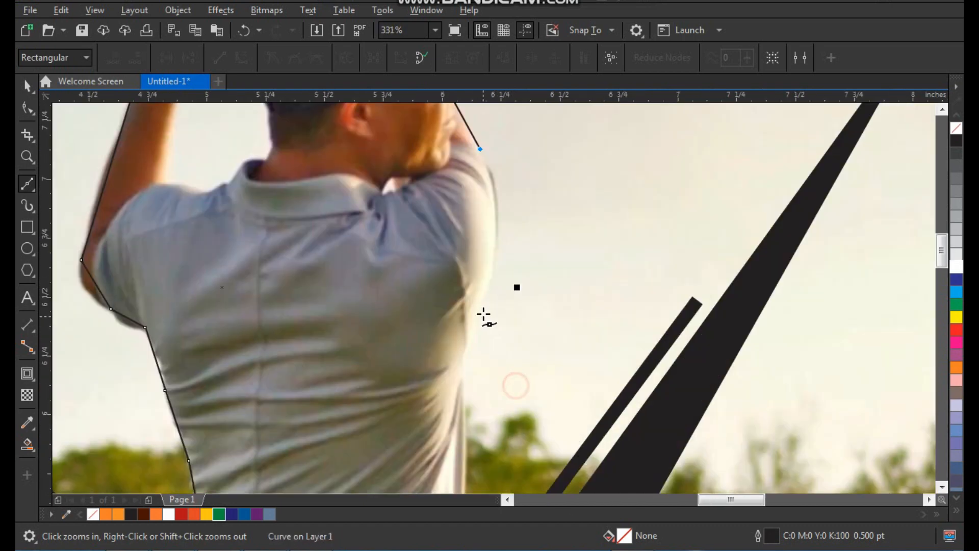
pyautogui.click(467, 302)
pyautogui.scroll(-4, 470, 306)
pyautogui.scroll(3, 464, 410)
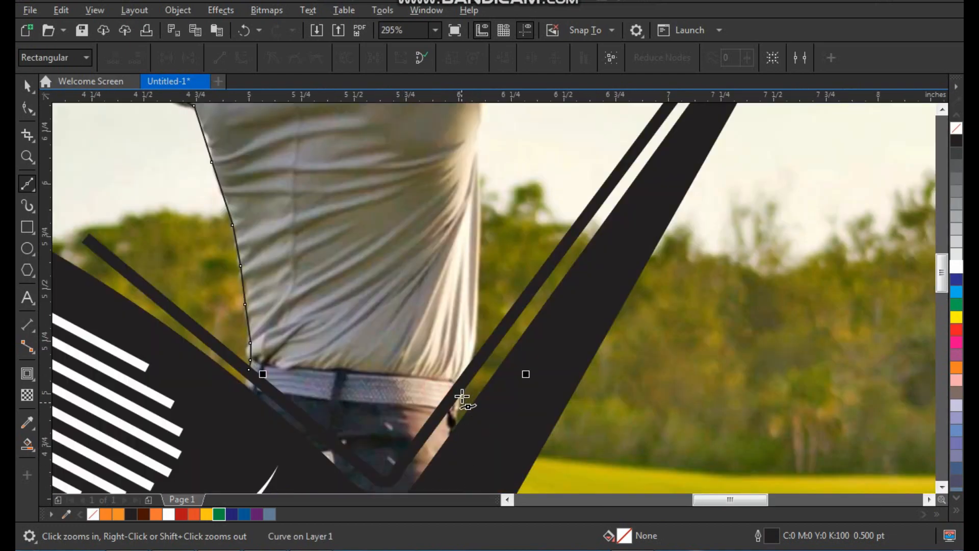
pyautogui.click(475, 361)
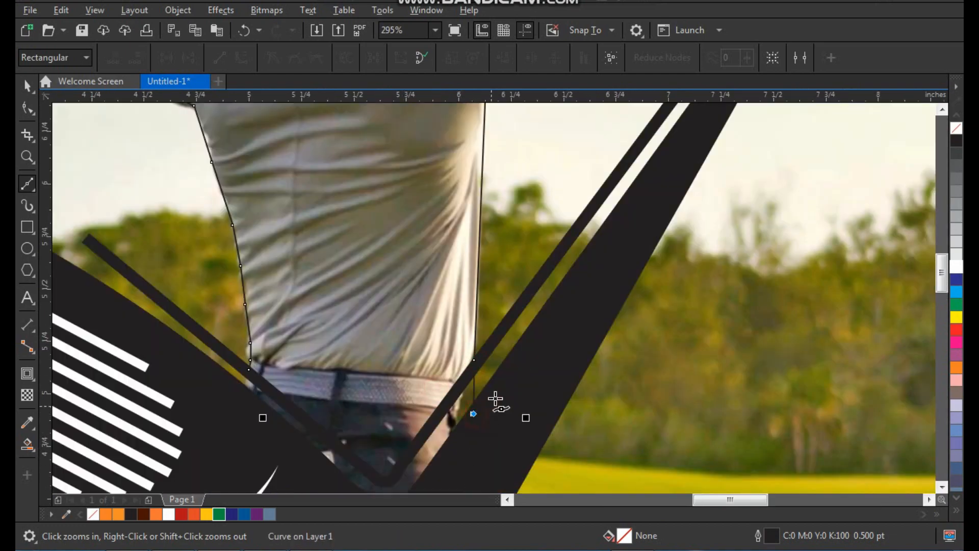
# Extend the golfer trace's rear waist end past the thin V line and set the outline width to 1.5 pt.
pyautogui.press('space')
pyautogui.scroll(4, 301, 449)
pyautogui.press('F10')
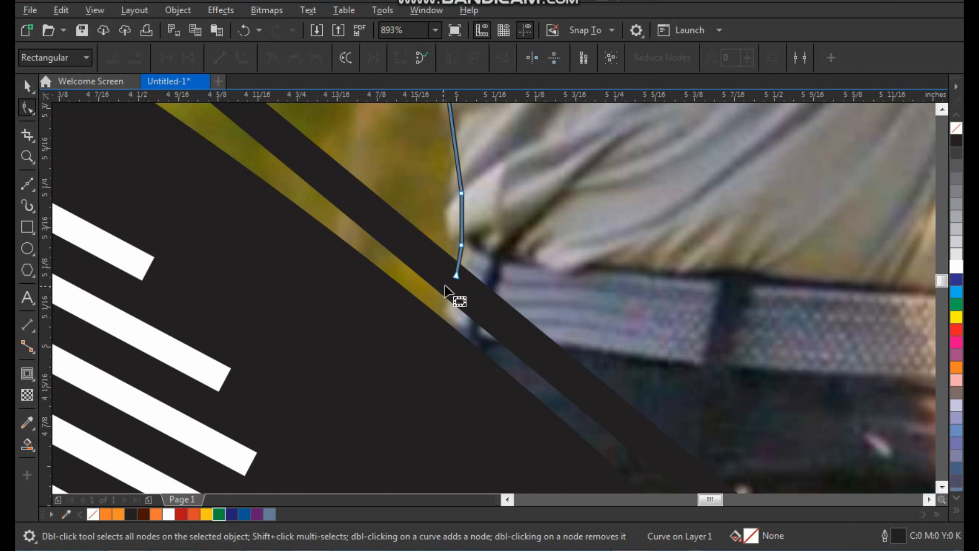
pyautogui.moveTo(456, 277); pyautogui.dragTo(442, 331)
pyautogui.press('space')
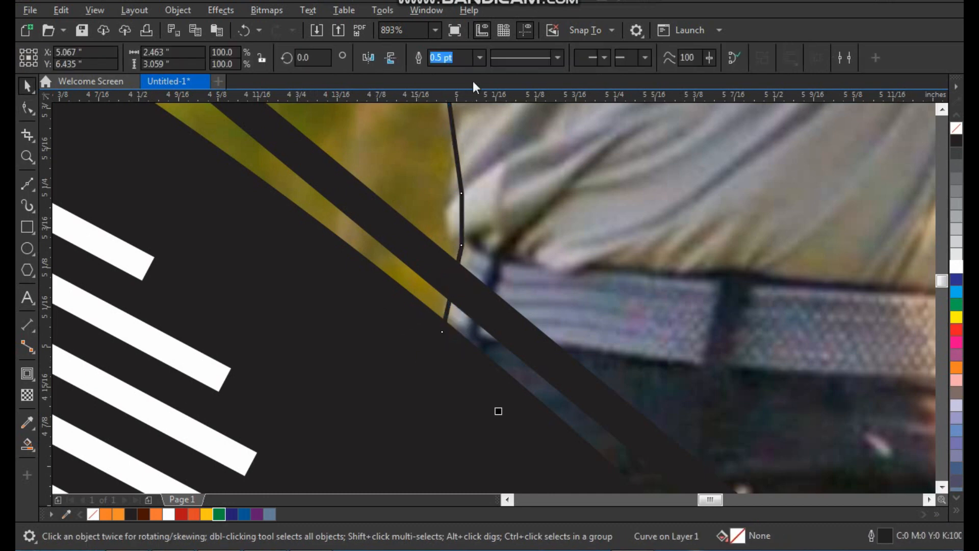
pyautogui.click(479, 60)
pyautogui.click(452, 129)
# Select all nodes of the golfer trace and convert its straight segments to curves.
pyautogui.scroll(-5, 477, 283)
pyautogui.scroll(-2, 476, 280)
pyautogui.press('F2')
pyautogui.moveTo(409, 222); pyautogui.dragTo(632, 433)
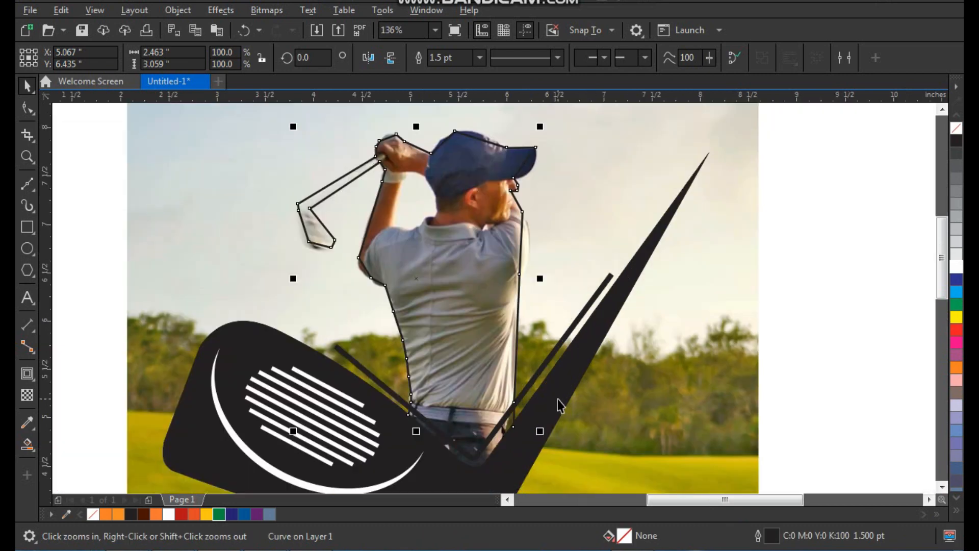
pyautogui.press('F10')
pyautogui.moveTo(599, 117); pyautogui.dragTo(232, 441)
pyautogui.click(241, 57)
# Bend the trace segments over the raised forearm and the top of the hands to follow the photo.
pyautogui.press('F2')
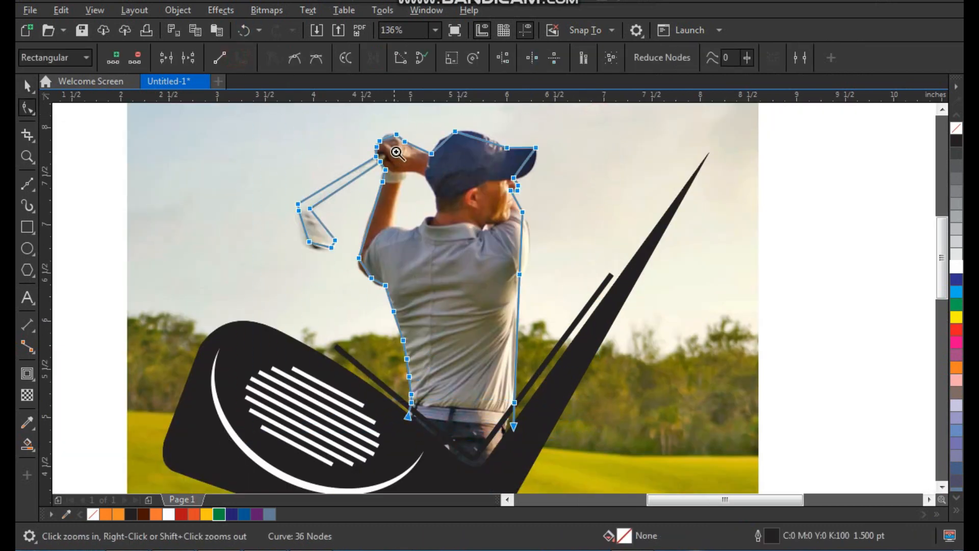
pyautogui.moveTo(393, 121); pyautogui.dragTo(441, 206)
pyautogui.moveTo(496, 227); pyautogui.dragTo(474, 236)
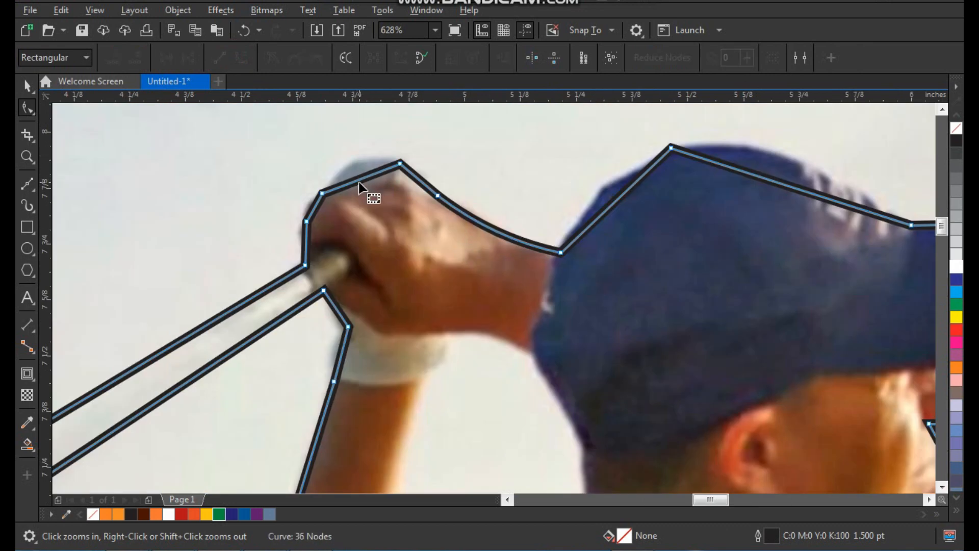
pyautogui.moveTo(363, 178); pyautogui.dragTo(356, 160)
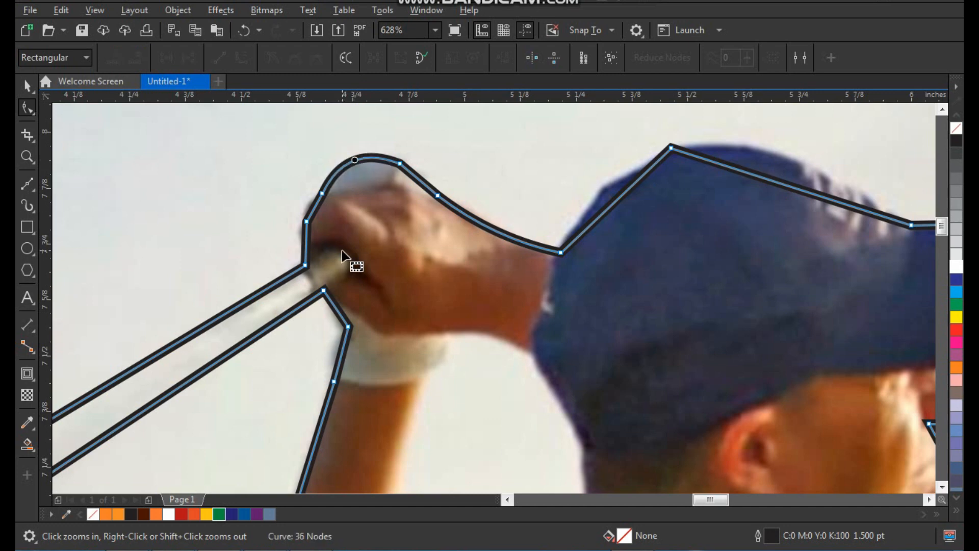
# Round the swung club head's lower edge, tip and heel by bending their trace segments outward.
pyautogui.scroll(-1, 342, 251)
pyautogui.press('F2')
pyautogui.moveTo(376, 227); pyautogui.dragTo(154, 489)
pyautogui.moveTo(284, 300); pyautogui.dragTo(472, 520)
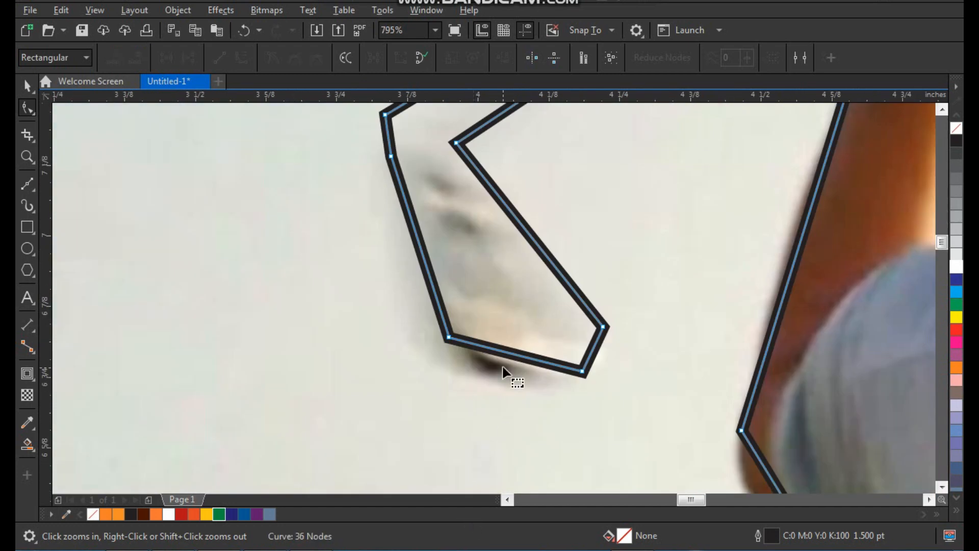
pyautogui.moveTo(512, 357); pyautogui.dragTo(516, 381)
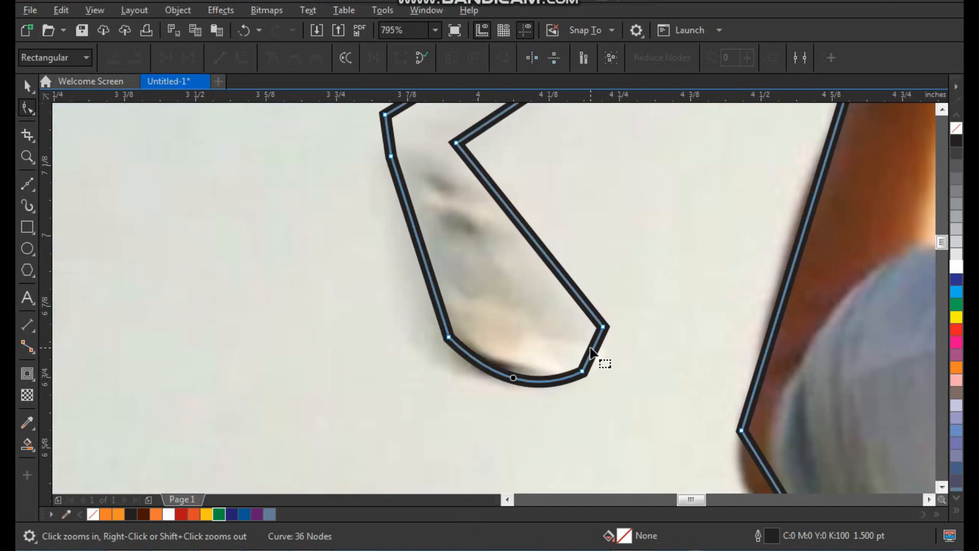
pyautogui.moveTo(594, 346); pyautogui.dragTo(603, 352)
pyautogui.scroll(-1, 540, 337)
pyautogui.press('F2')
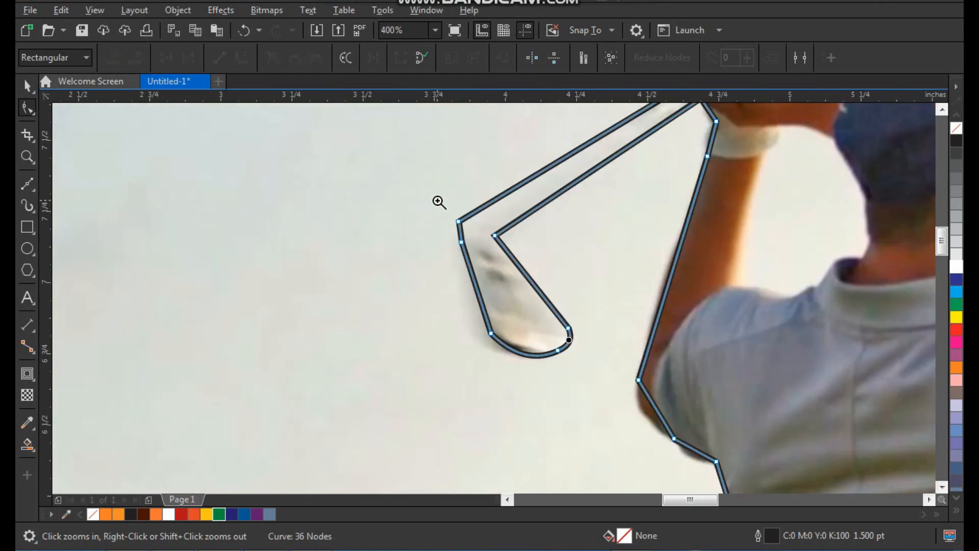
pyautogui.moveTo(438, 201); pyautogui.dragTo(513, 277)
pyautogui.moveTo(416, 251); pyautogui.dragTo(405, 255)
# Bend the trace segments along the raised arm's outer edge, around the elbow and under the sleeve.
pyautogui.scroll(-4, 422, 286)
pyautogui.press('F2')
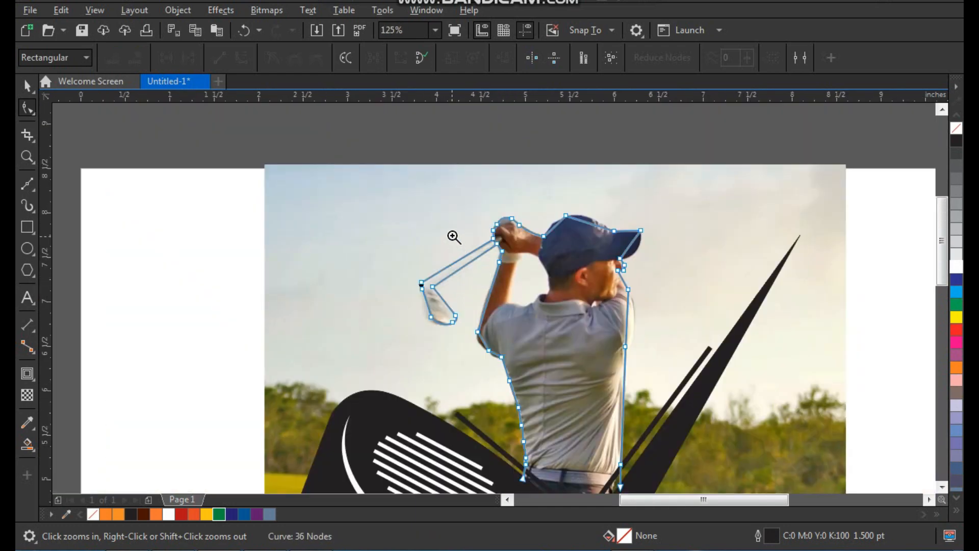
pyautogui.moveTo(454, 236); pyautogui.dragTo(568, 382)
pyautogui.moveTo(437, 277); pyautogui.dragTo(431, 276)
pyautogui.scroll(-1, 445, 292)
pyautogui.press('F2')
pyautogui.moveTo(411, 309); pyautogui.dragTo(456, 366)
pyautogui.moveTo(503, 295); pyautogui.dragTo(556, 364)
pyautogui.scroll(-2, 504, 292)
pyautogui.press('F2')
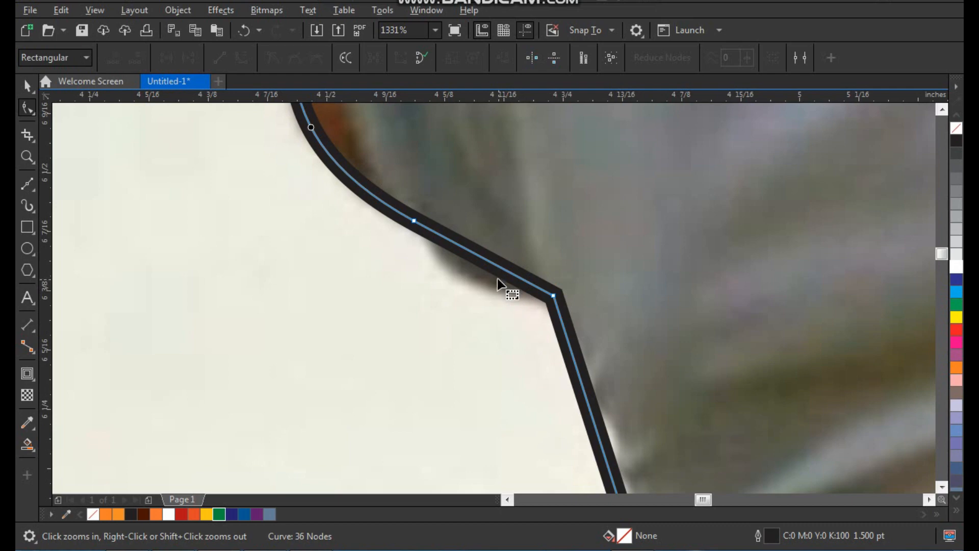
pyautogui.moveTo(494, 264); pyautogui.dragTo(471, 317)
# Bend the trace segment at the golfer's front shoulder outward to follow the sleeve edge.
pyautogui.scroll(-3, 471, 316)
pyautogui.press('F2')
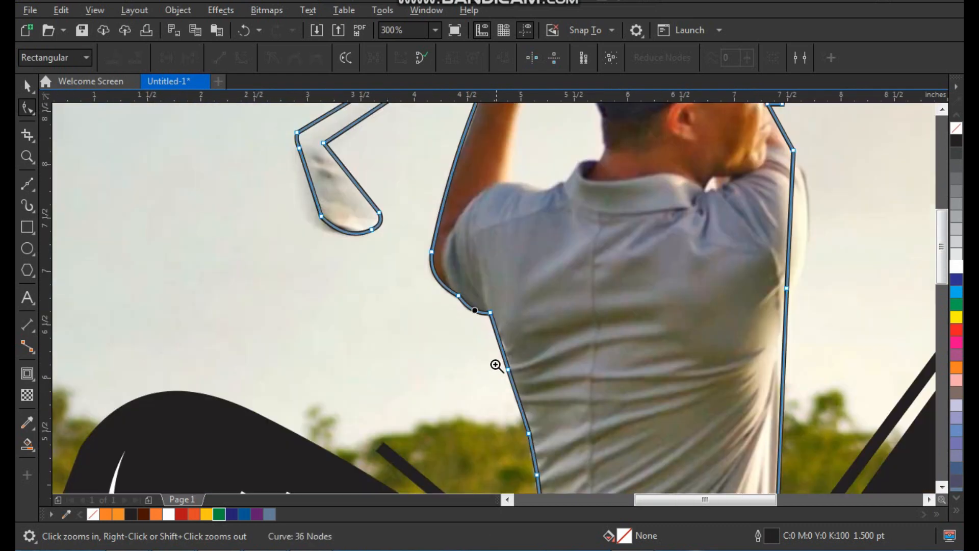
pyautogui.click(485, 368)
pyautogui.scroll(-2, 452, 372)
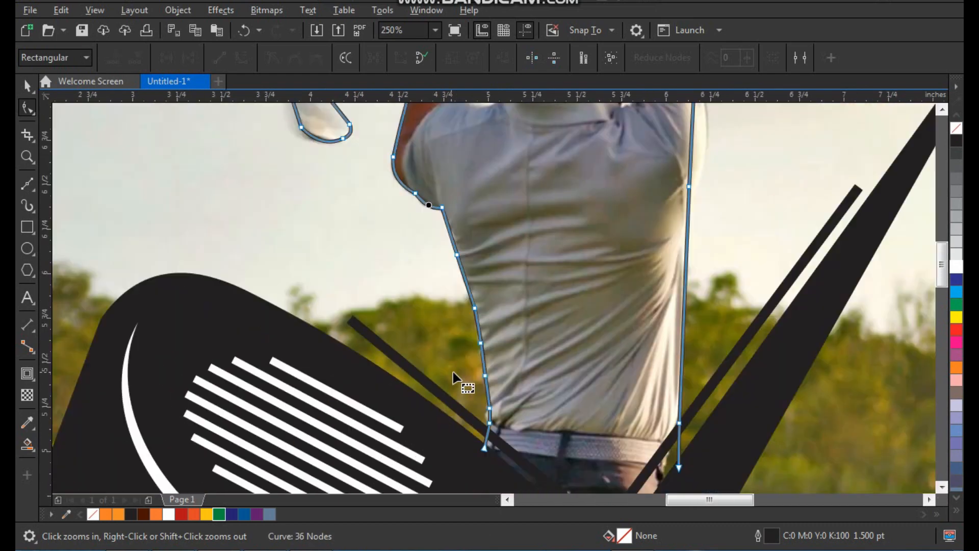
pyautogui.click(645, 204)
pyautogui.scroll(-2, 494, 246)
pyautogui.press('F2')
pyautogui.moveTo(433, 220); pyautogui.dragTo(553, 97)
pyautogui.scroll(-3, 441, 265)
pyautogui.press('F2')
pyautogui.moveTo(444, 182); pyautogui.dragTo(505, 311)
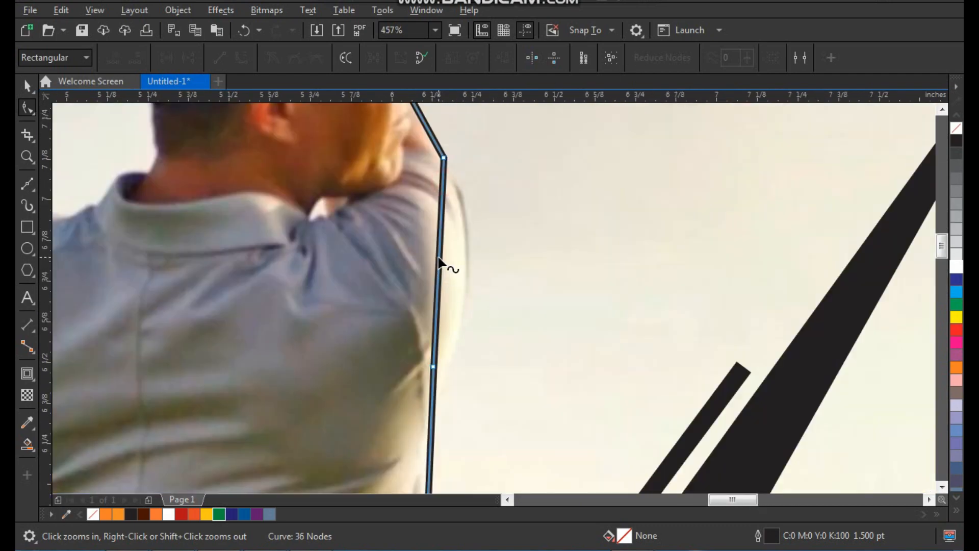
pyautogui.moveTo(439, 258); pyautogui.dragTo(467, 262)
# Round the trace segment at the tip of the golfer's nose.
pyautogui.scroll(-2, 463, 275)
pyautogui.press('F2')
pyautogui.moveTo(346, 266); pyautogui.dragTo(586, 95)
pyautogui.moveTo(470, 360); pyautogui.dragTo(470, 361)
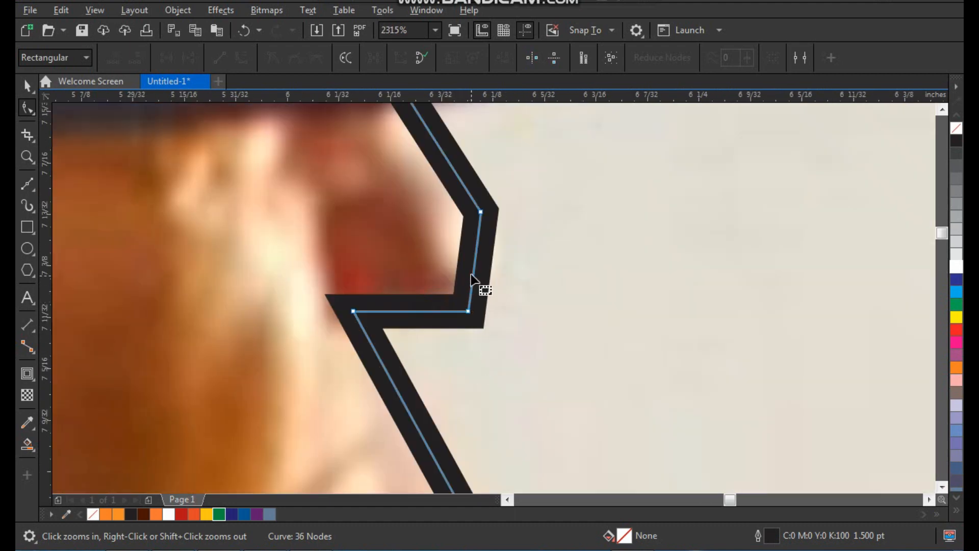
pyautogui.moveTo(475, 267); pyautogui.dragTo(500, 289)
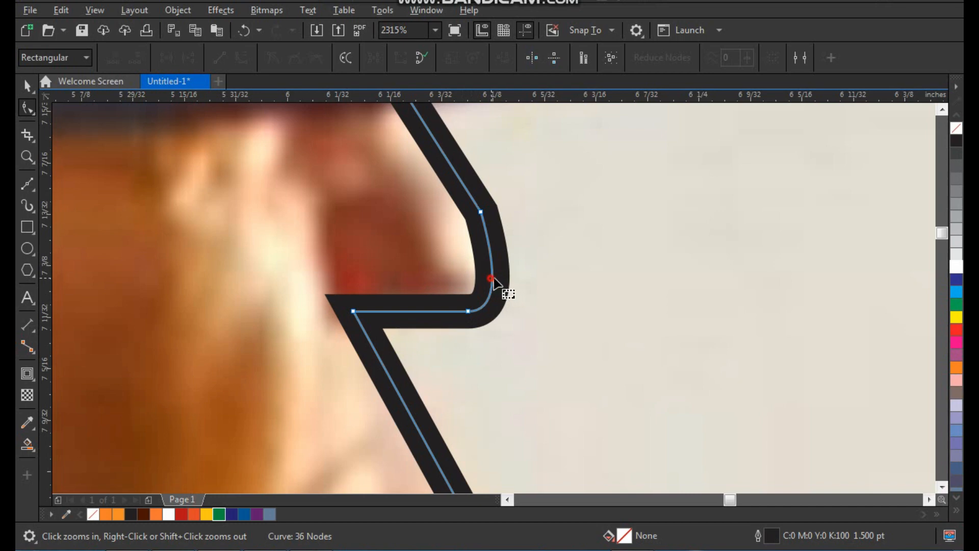
pyautogui.moveTo(492, 276); pyautogui.dragTo(501, 273)
# Bend the trace segment at the front of the cap outward to follow the brim's edge.
pyautogui.scroll(-3, 455, 307)
pyautogui.press('F2')
pyautogui.moveTo(440, 213); pyautogui.dragTo(569, 320)
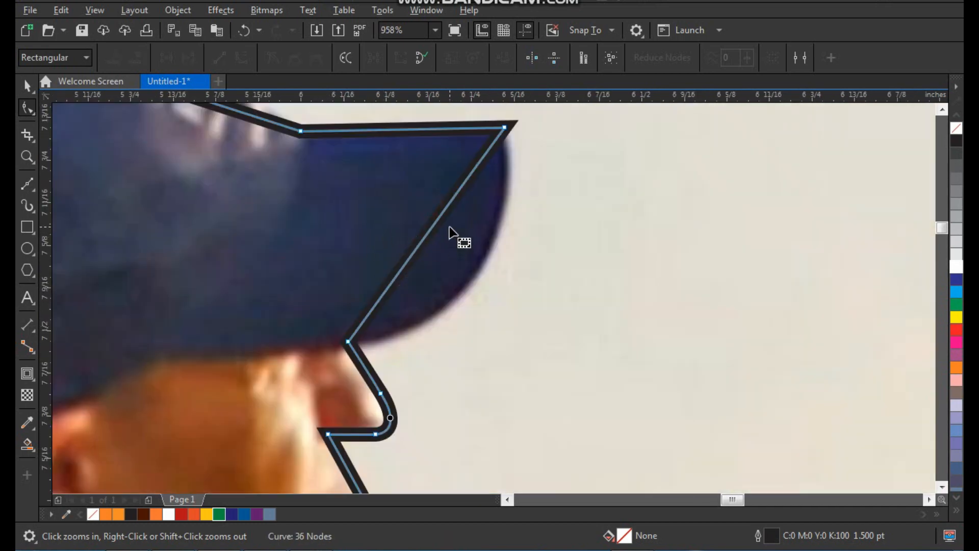
pyautogui.moveTo(443, 214); pyautogui.dragTo(484, 263)
# Bend the trace segments over the front and back of the cap's crown to match its rounded shape.
pyautogui.scroll(-1, 484, 258)
pyautogui.press('F2')
pyautogui.moveTo(505, 136); pyautogui.dragTo(148, 236)
pyautogui.moveTo(384, 247); pyautogui.dragTo(372, 212)
pyautogui.scroll(-1, 372, 213)
pyautogui.press('F2')
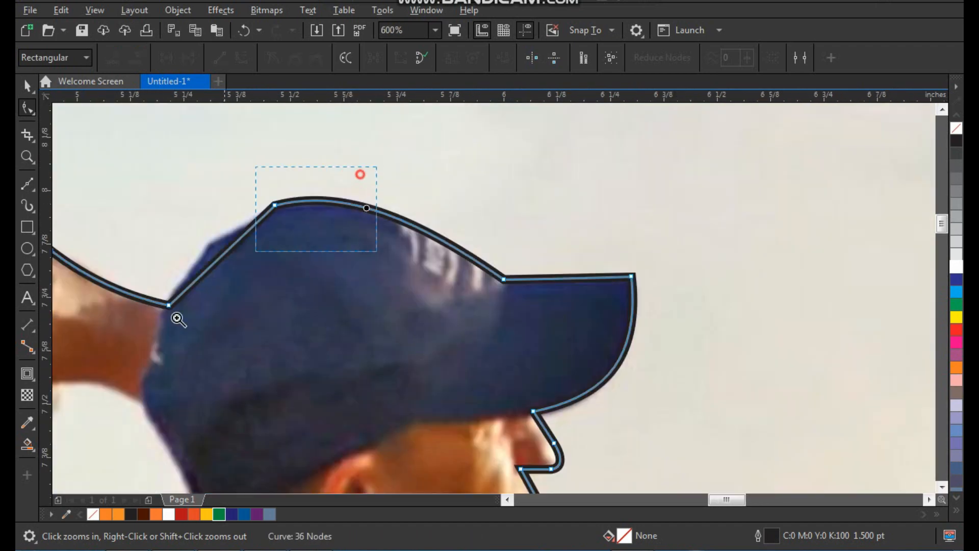
pyautogui.click(178, 319)
pyautogui.moveTo(437, 282); pyautogui.dragTo(411, 262)
# Start a Bézier trace of the gap between arm and head, following the forearm's underside, the cap's back and the neck.
pyautogui.scroll(-2, 383, 310)
pyautogui.scroll(-1, 359, 311)
pyautogui.moveTo(240, 269); pyautogui.dragTo(480, 468)
pyautogui.press('space')
pyautogui.press('F2')
pyautogui.moveTo(384, 189); pyautogui.dragTo(529, 369)
pyautogui.click(27, 181)
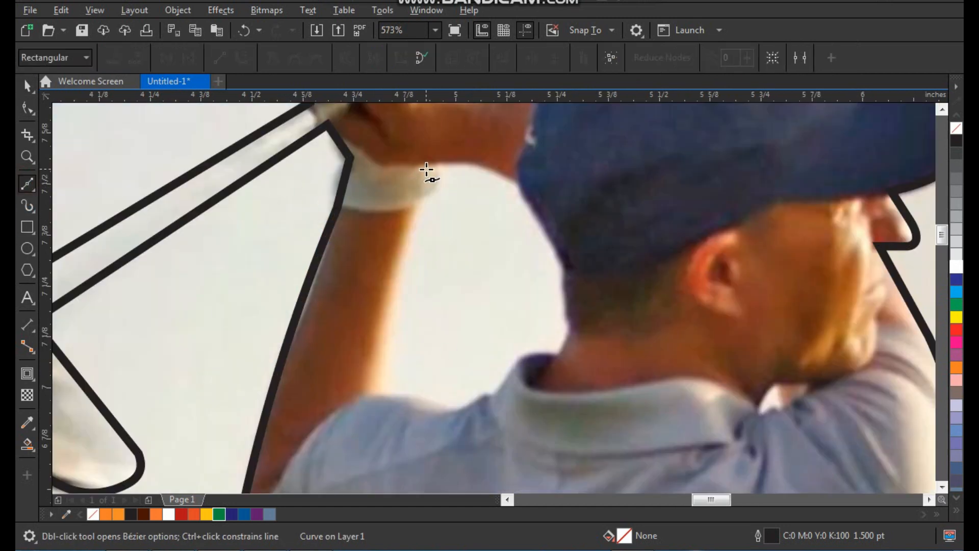
pyautogui.click(429, 160)
pyautogui.click(514, 182)
pyautogui.click(564, 267)
pyautogui.click(571, 327)
# Continue the gap trace along the collar and shoulder, and close it up the inner edge of the arm.
pyautogui.click(555, 348)
pyautogui.click(494, 394)
pyautogui.click(412, 396)
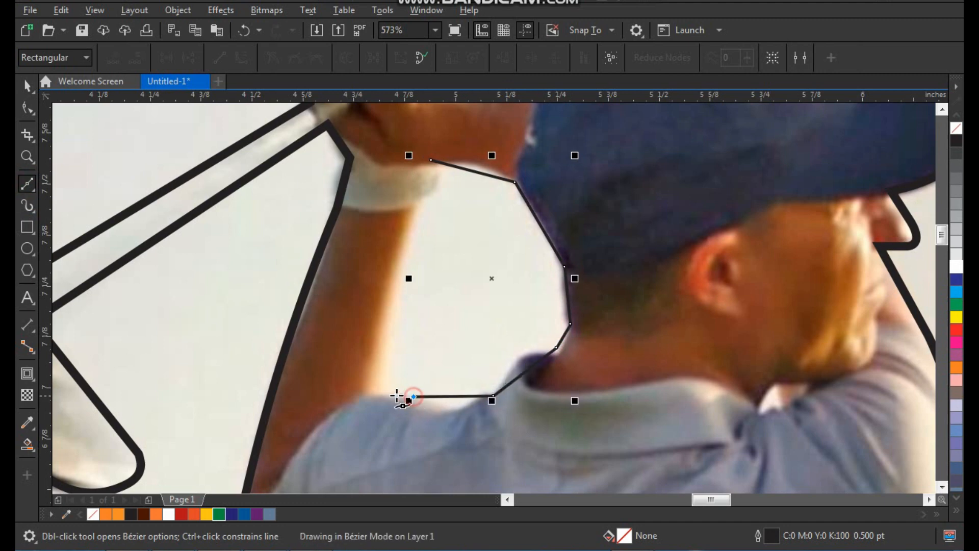
pyautogui.click(366, 392)
pyautogui.click(414, 200)
pyautogui.click(431, 161)
pyautogui.press('space')
# Convert all segments of the gap shape to curves and bend its upper edge under the forearm.
pyautogui.press('F10')
pyautogui.moveTo(343, 132); pyautogui.dragTo(584, 406)
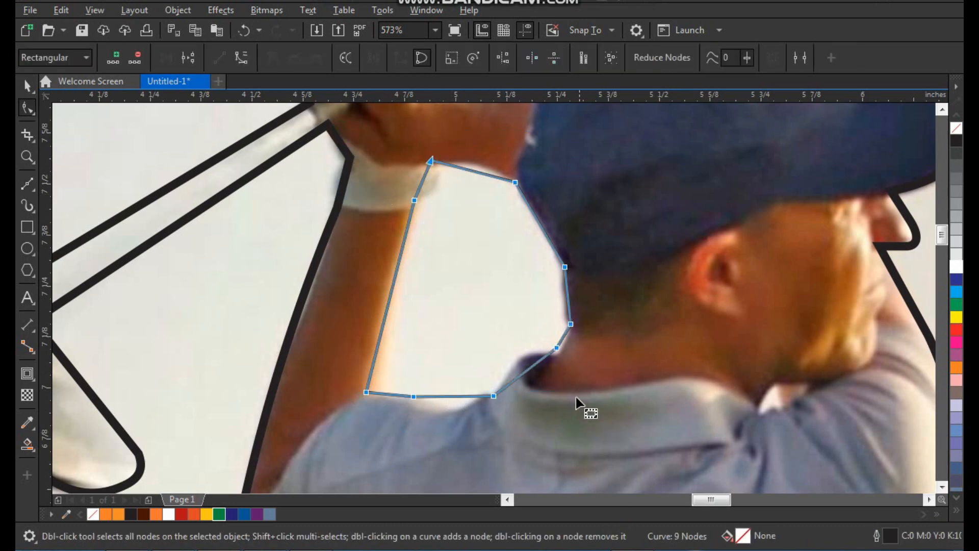
pyautogui.click(246, 57)
pyautogui.press('F2')
pyautogui.moveTo(373, 117); pyautogui.dragTo(554, 226)
# Bend the gap shape's shoulder, collar and inner arm segments to follow the photo.
pyautogui.scroll(-2, 545, 236)
pyautogui.press('F2')
pyautogui.moveTo(501, 324); pyautogui.dragTo(550, 404)
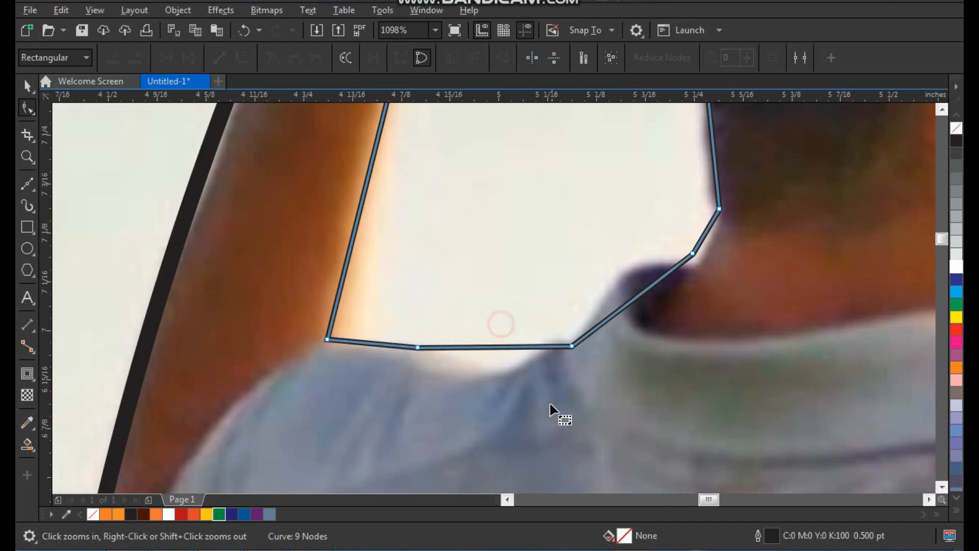
pyautogui.moveTo(501, 349); pyautogui.dragTo(488, 375)
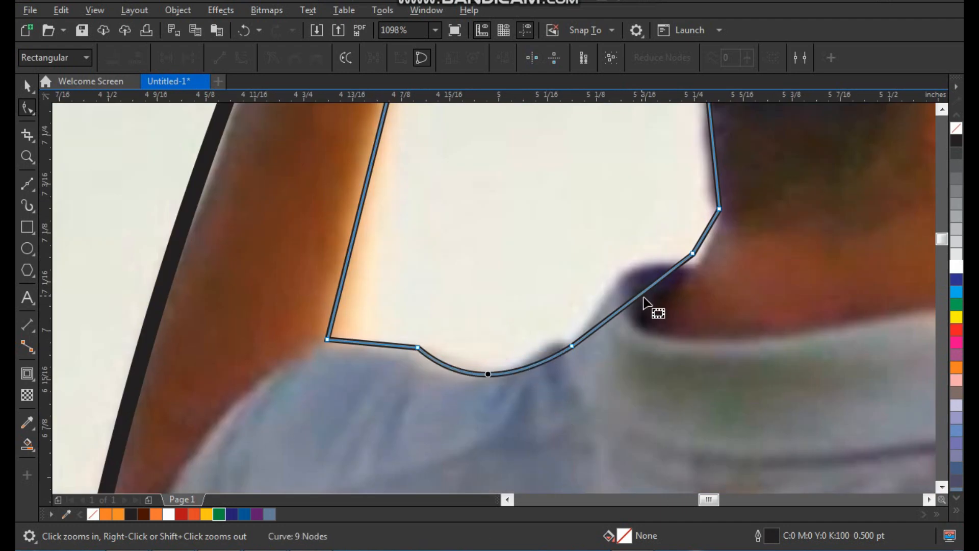
pyautogui.moveTo(645, 295); pyautogui.dragTo(697, 265)
pyautogui.scroll(-2, 352, 325)
pyautogui.press('F2')
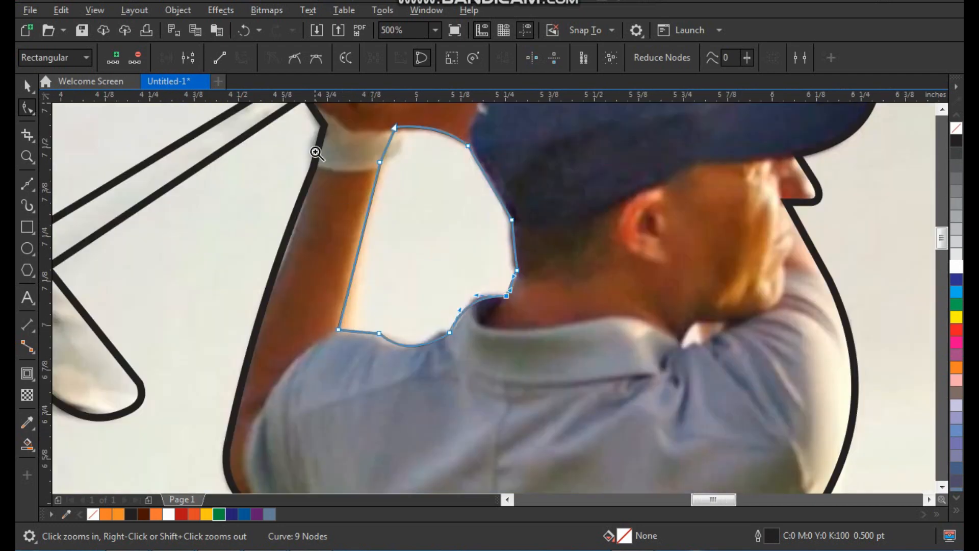
pyautogui.moveTo(312, 149); pyautogui.dragTo(497, 384)
pyautogui.click(420, 283)
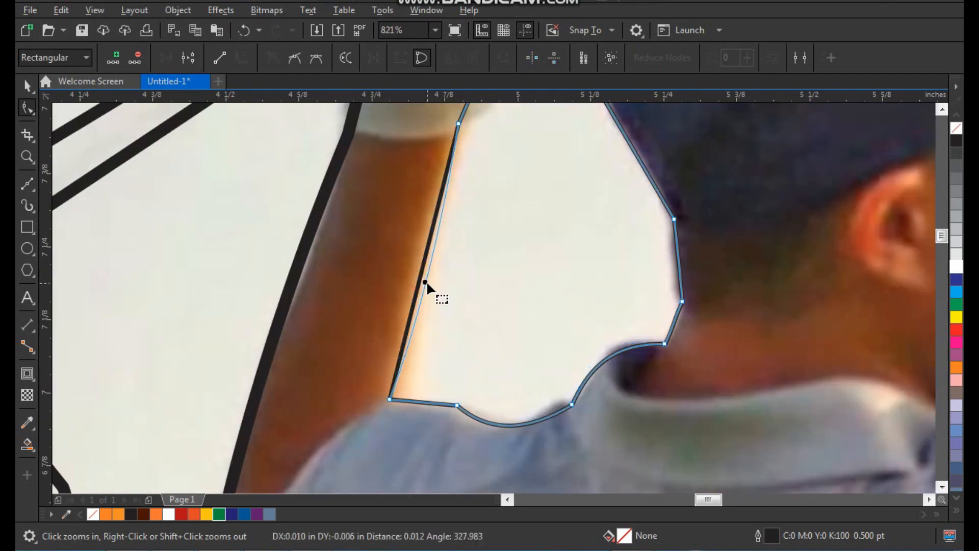
# Try to trim the golfer outline with the gap shape, and undo the test move.
pyautogui.scroll(-4, 408, 311)
pyautogui.press('F2')
pyautogui.moveTo(357, 188); pyautogui.dragTo(509, 378)
pyautogui.press('space')
pyautogui.keyDown('shift'); pyautogui.click(507, 203); pyautogui.keyUp('shift')
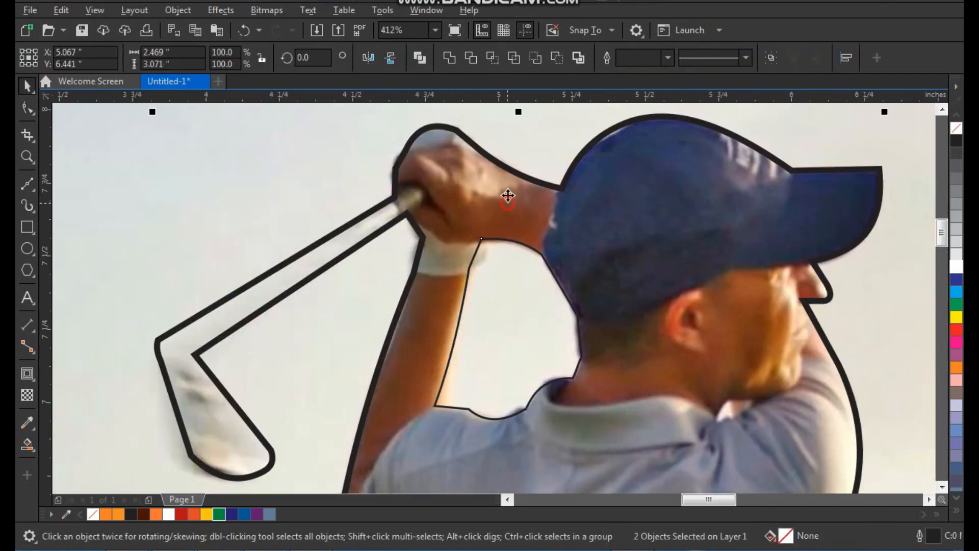
pyautogui.click(472, 57)
pyautogui.click(508, 299)
pyautogui.moveTo(510, 204); pyautogui.dragTo(491, 197)
pyautogui.hotkey('ctrl', 'z')
# Set the outline width of the gap shape between the arm and head to 1.5 pt.
pyautogui.click(509, 284)
pyautogui.scroll(-3, 401, 229)
pyautogui.press('F2')
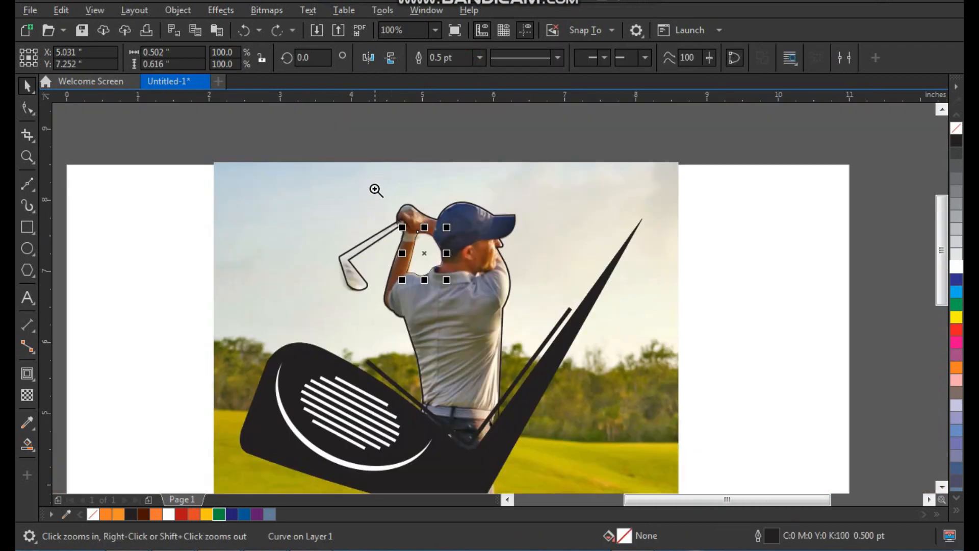
pyautogui.moveTo(378, 189); pyautogui.dragTo(581, 449)
pyautogui.moveTo(393, 255); pyautogui.dragTo(494, 119)
pyautogui.click(480, 57)
pyautogui.click(459, 125)
pyautogui.scroll(-2, 411, 285)
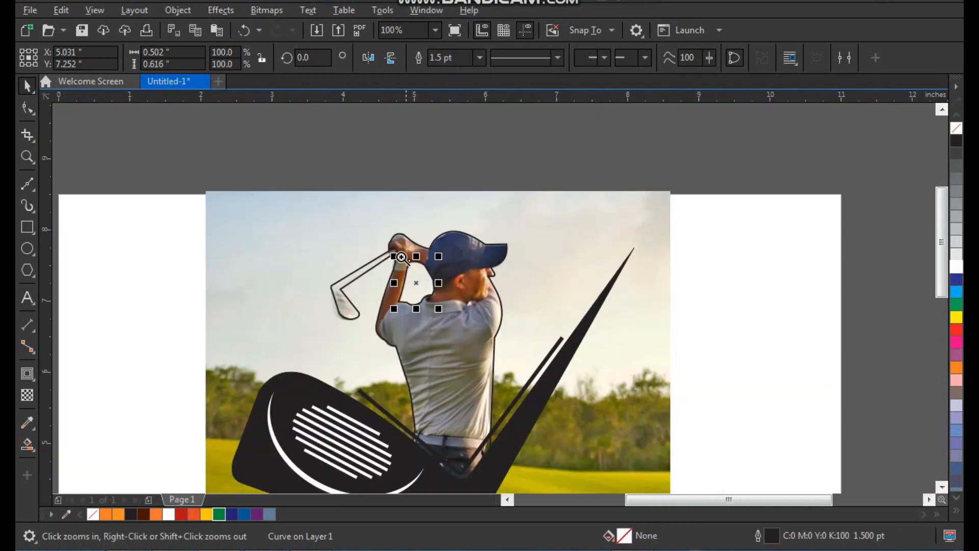
pyautogui.moveTo(535, 401); pyautogui.dragTo(569, 467)
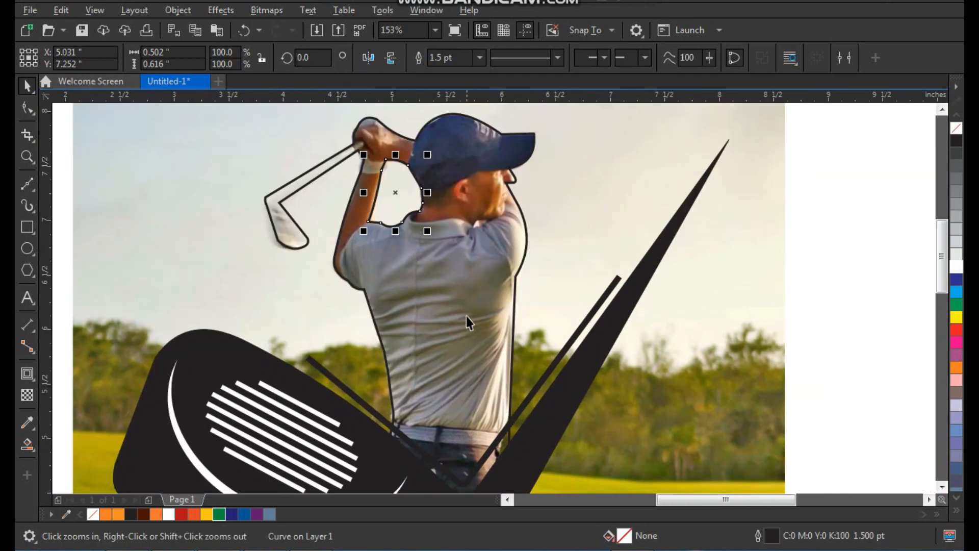
pyautogui.press('space')
pyautogui.click(479, 334)
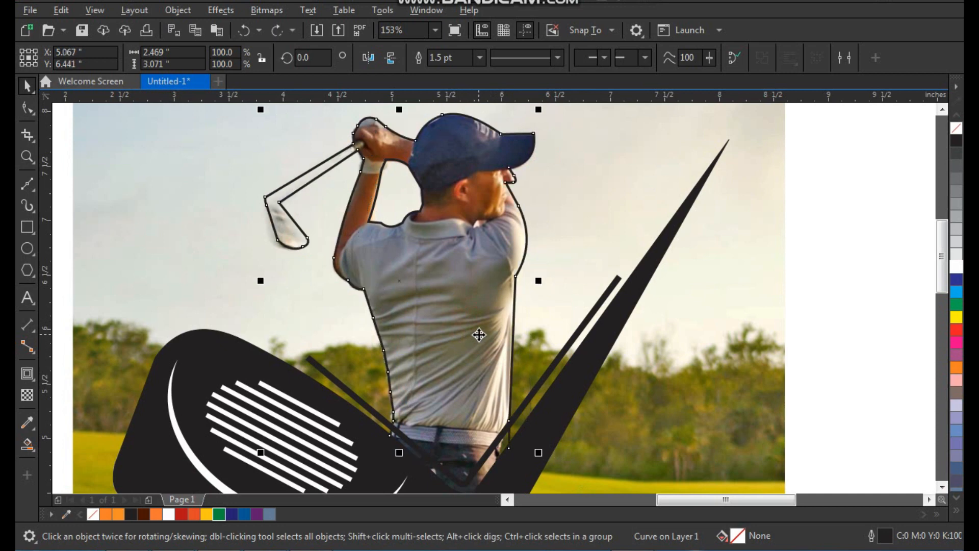
pyautogui.moveTo(458, 294); pyautogui.dragTo(490, 292)
pyautogui.hotkey('ctrl', 'z')
# Smart-fill the golfer's enclosed body area with blue-grey (C:40 M:20 Y:0 K:40), leaving the arm gap empty.
pyautogui.click(27, 445)
pyautogui.click(441, 334)
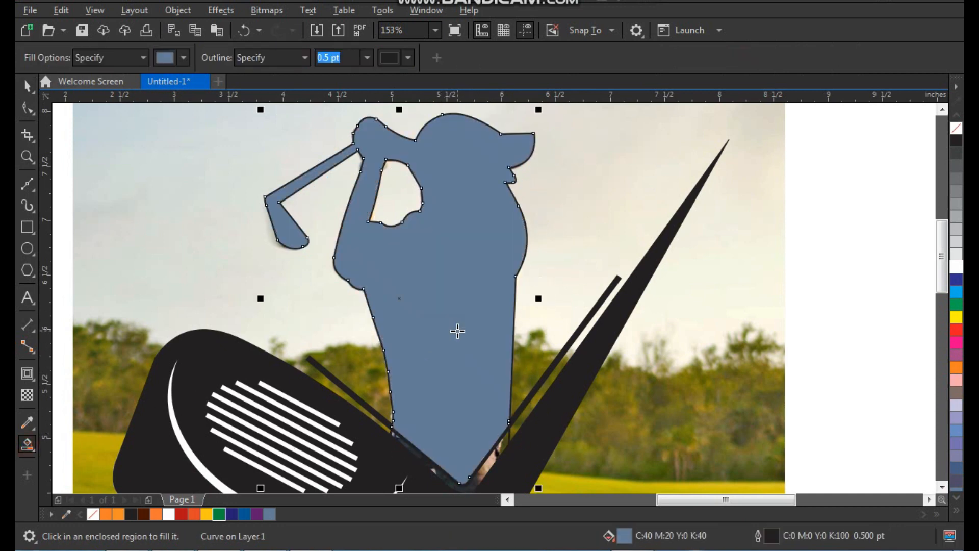
pyautogui.press('space')
pyautogui.click(542, 304)
pyautogui.click(469, 295)
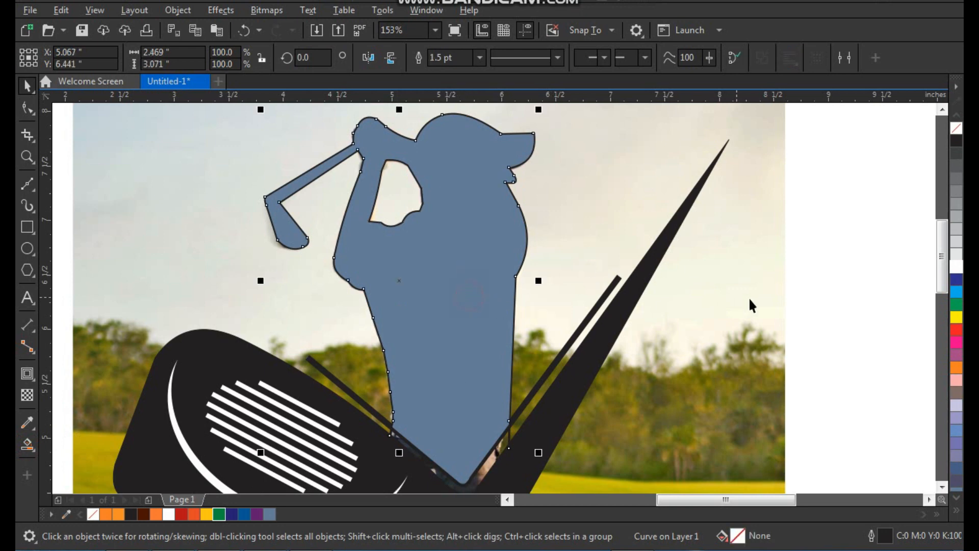
# Move the golfer photo off the artwork to the area beside the logo, and deselect it.
pyautogui.scroll(-1, 723, 294)
pyautogui.moveTo(721, 313); pyautogui.dragTo(339, 314)
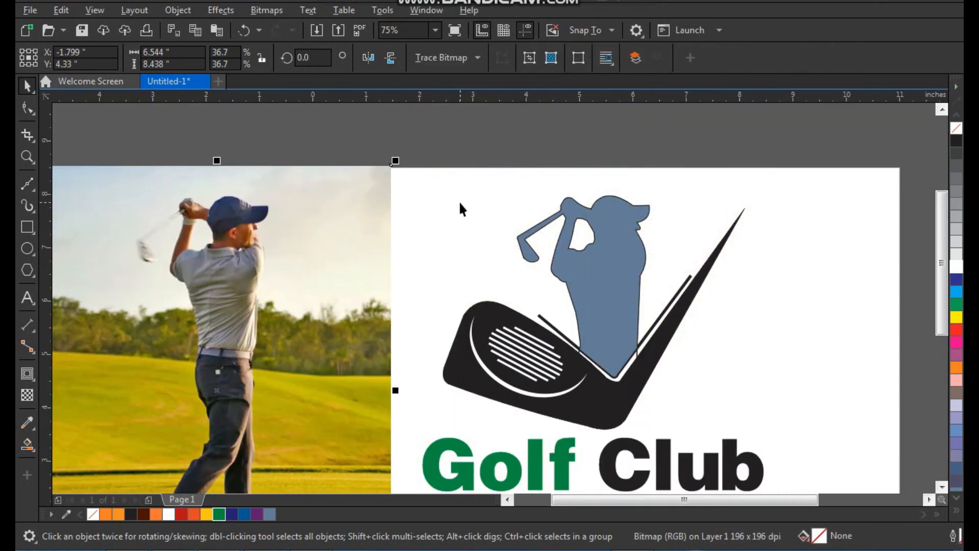
pyautogui.click(460, 203)
# Delete the thick V-shaped line under the golfer and the traced outline curve around the filled silhouette.
pyautogui.press('F2')
pyautogui.moveTo(501, 229); pyautogui.dragTo(676, 385)
pyautogui.click(696, 303)
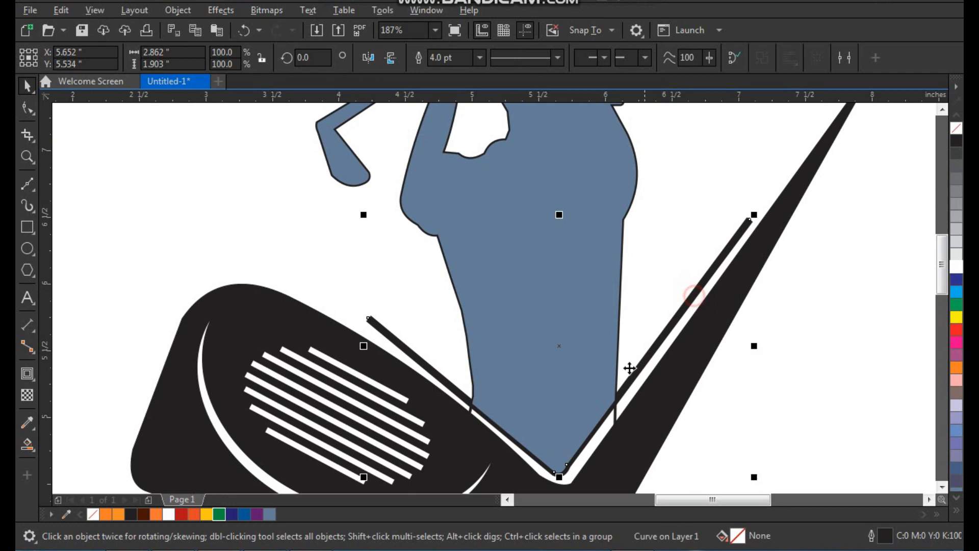
pyautogui.press('Delete')
pyautogui.click(615, 414)
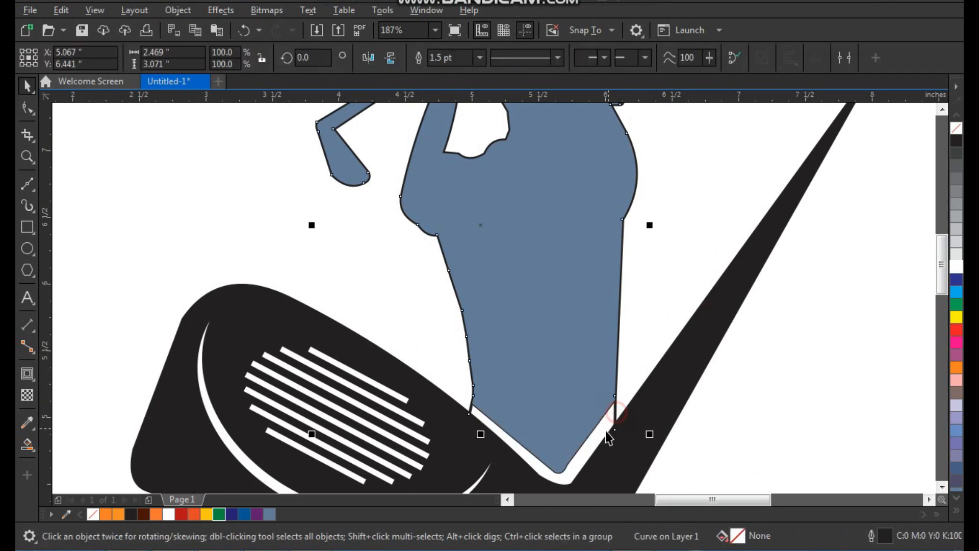
pyautogui.press('Delete')
# Fill the golfer silhouette with green (C:100 M:0 Y:100 K:0) and remove its outline.
pyautogui.click(570, 390)
pyautogui.scroll(-1, 527, 316)
pyautogui.press('F2')
pyautogui.moveTo(456, 178); pyautogui.dragTo(639, 394)
pyautogui.click(953, 306)
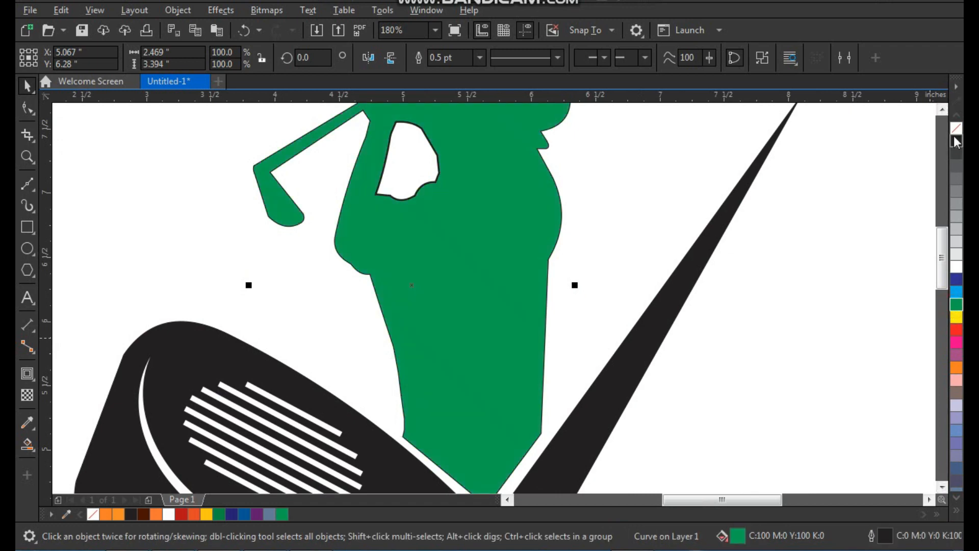
pyautogui.click(685, 250)
# Delete the black-outlined gap shape between the golfer's arm and head.
pyautogui.click(414, 163)
pyautogui.press('Delete')
pyautogui.scroll(-3, 448, 253)
# Draw a closed, thin triangular sliver with the Bézier tool from the silhouette's lower-right corner up alongside the club shaft.
pyautogui.press('z')
pyautogui.moveTo(351, 165); pyautogui.dragTo(606, 388)
pyautogui.moveTo(447, 287); pyautogui.dragTo(533, 380)
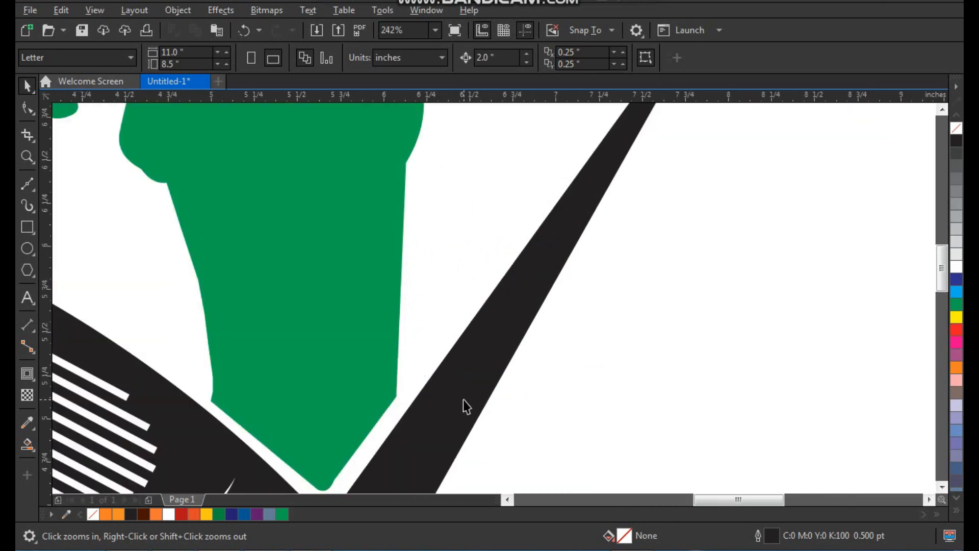
pyautogui.press('space')
pyautogui.click(377, 390)
pyautogui.click(28, 184)
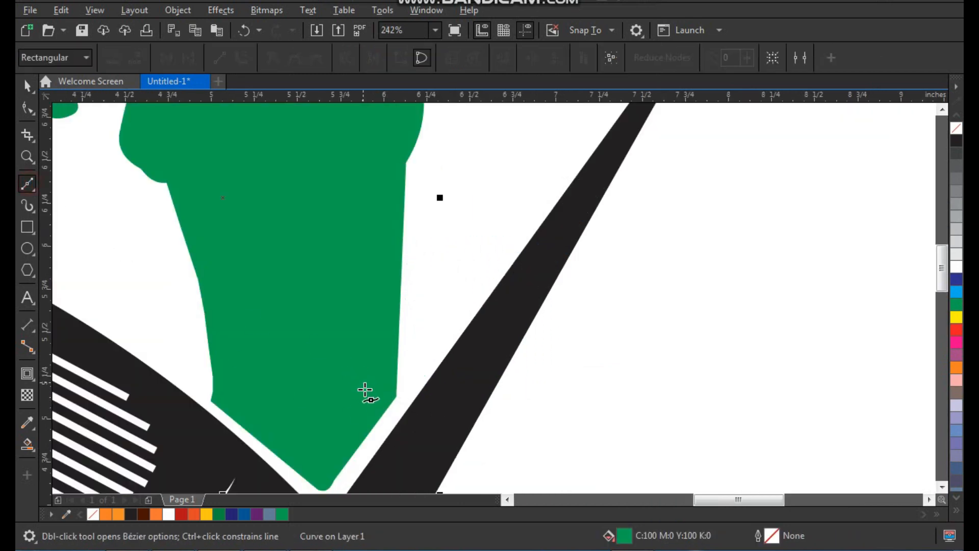
pyautogui.click(397, 396)
pyautogui.click(599, 118)
pyautogui.click(394, 376)
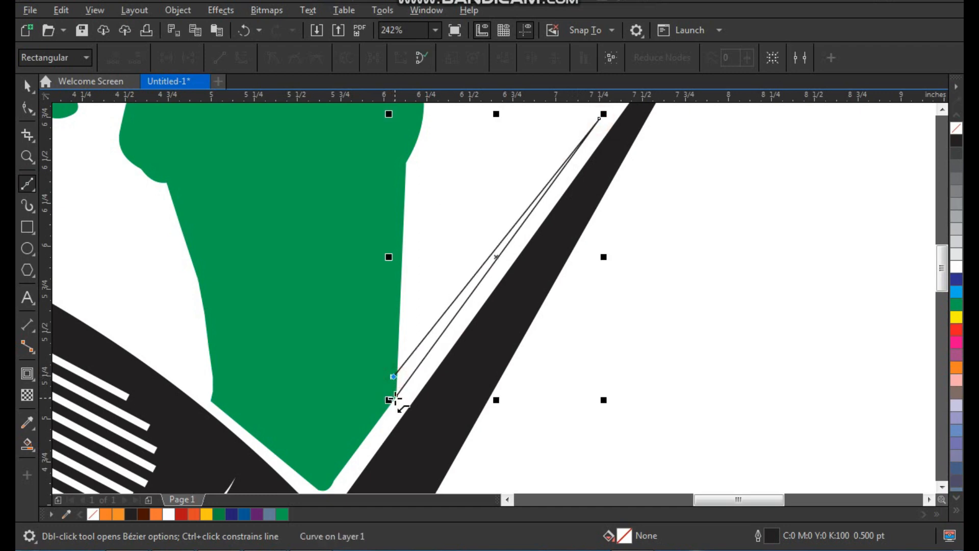
pyautogui.click(397, 396)
pyautogui.press('space')
# Move the sliver's lowest node slightly down and inward onto the edge of the green silhouette.
pyautogui.press('F2')
pyautogui.moveTo(388, 340); pyautogui.dragTo(429, 464)
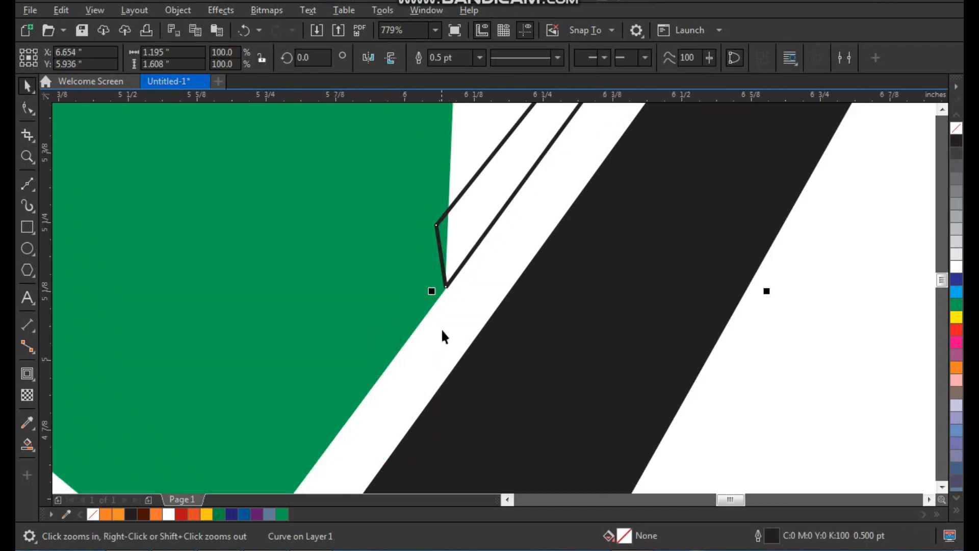
pyautogui.press('F10')
pyautogui.moveTo(443, 286); pyautogui.dragTo(436, 295)
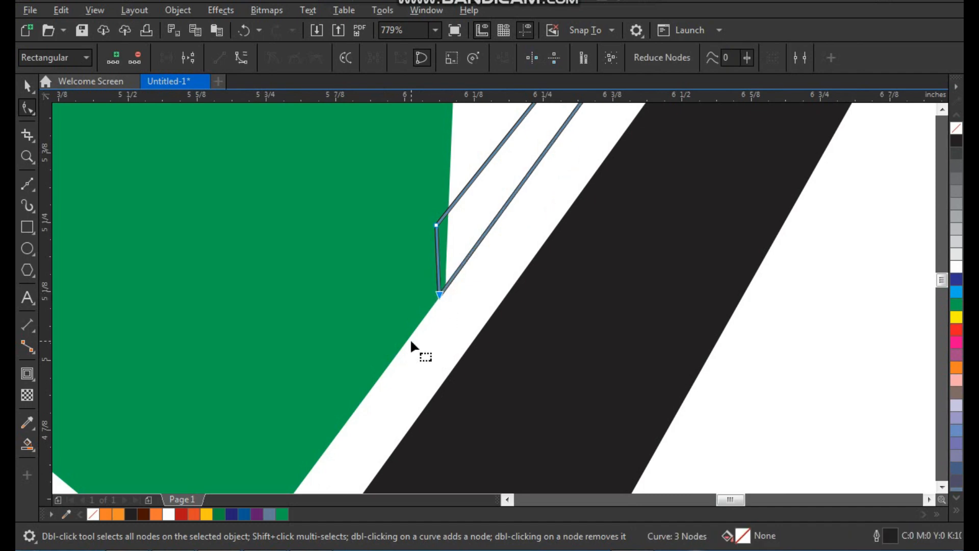
pyautogui.press('space')
# Weld the thin sliver to the green golfer silhouette, and deselect the merged shape.
pyautogui.scroll(-3, 412, 357)
pyautogui.press('F2')
pyautogui.moveTo(333, 376); pyautogui.dragTo(555, 193)
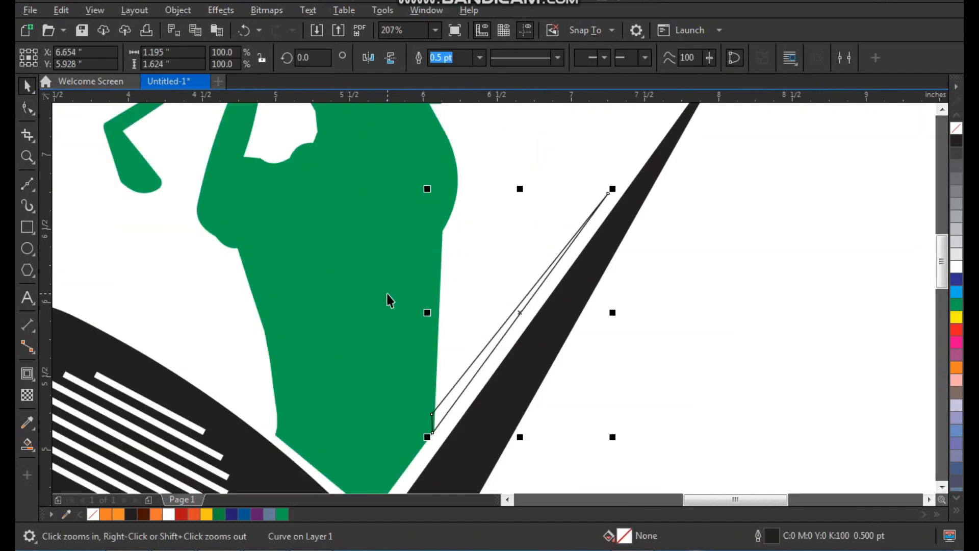
pyautogui.keyDown('shift'); pyautogui.click(387, 294); pyautogui.keyUp('shift')
pyautogui.click(451, 60)
pyautogui.scroll(-1, 437, 254)
pyautogui.click(580, 296)
pyautogui.scroll(-1, 500, 277)
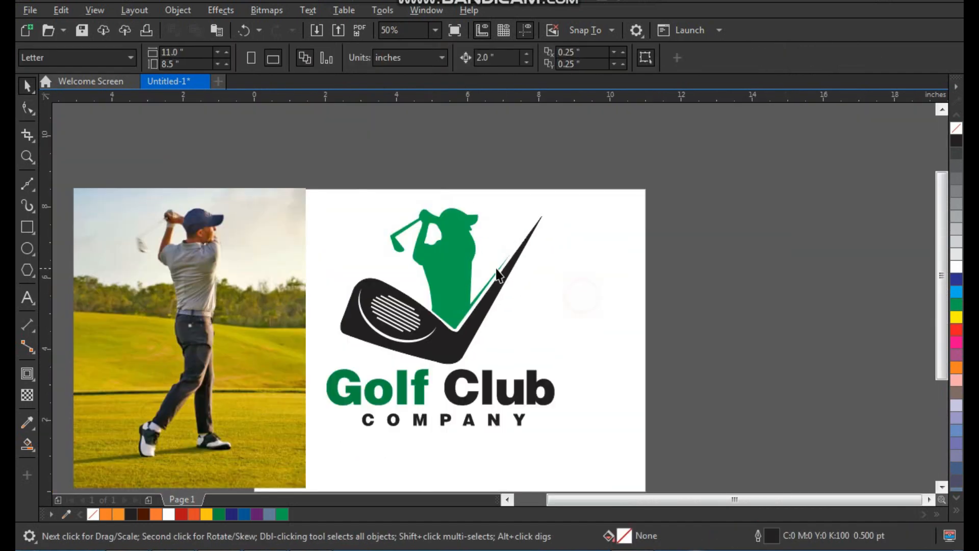
# Try deleting the golfer photo beside the logo, and undo the deletion.
pyautogui.click(266, 281)
pyautogui.press('Delete')
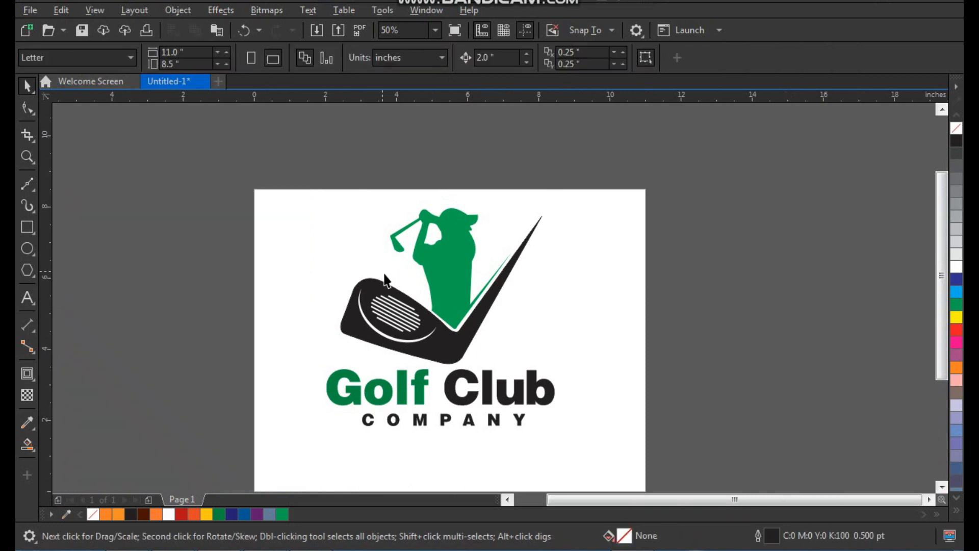
pyautogui.press('z')
pyautogui.press('space')
pyautogui.hotkey('ctrl', 'z')
# Select all six objects of the logo, including the golfer, club emblem and text, leaving out the photo.
pyautogui.click(376, 192)
pyautogui.press('F2')
pyautogui.moveTo(643, 153); pyautogui.dragTo(398, 429)
pyautogui.moveTo(710, 140); pyautogui.dragTo(326, 440)
pyautogui.moveTo(590, 160); pyautogui.dragTo(567, 191)
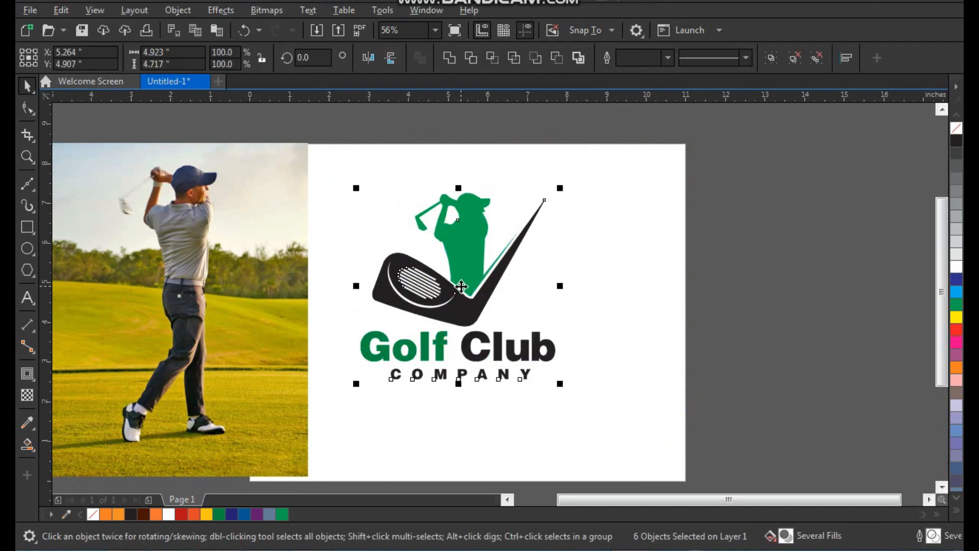